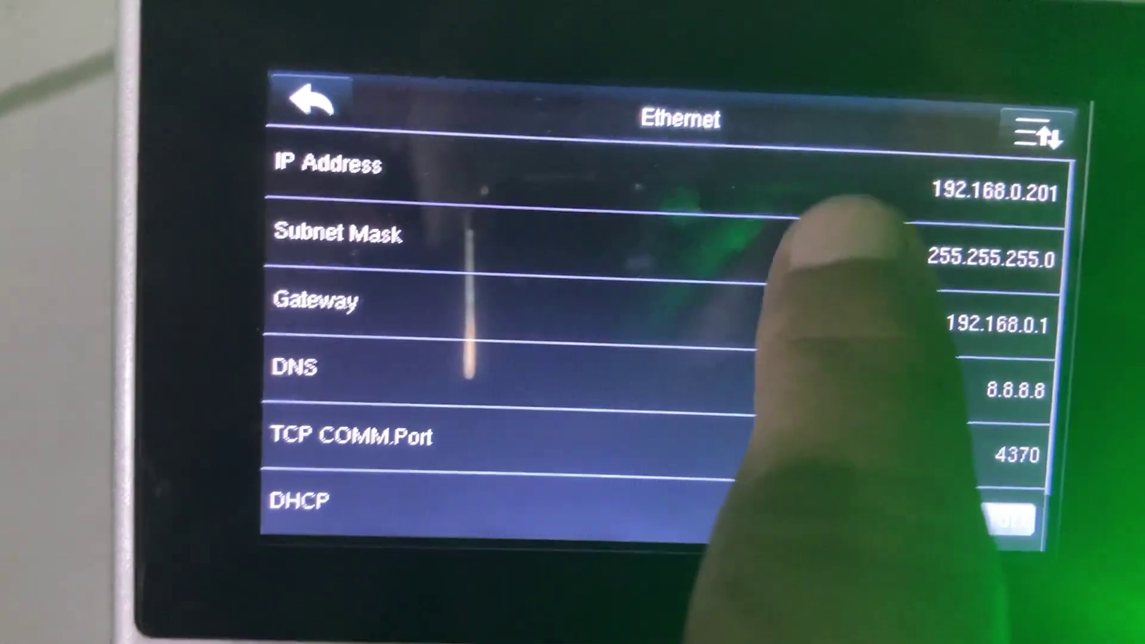
left_click(847, 226)
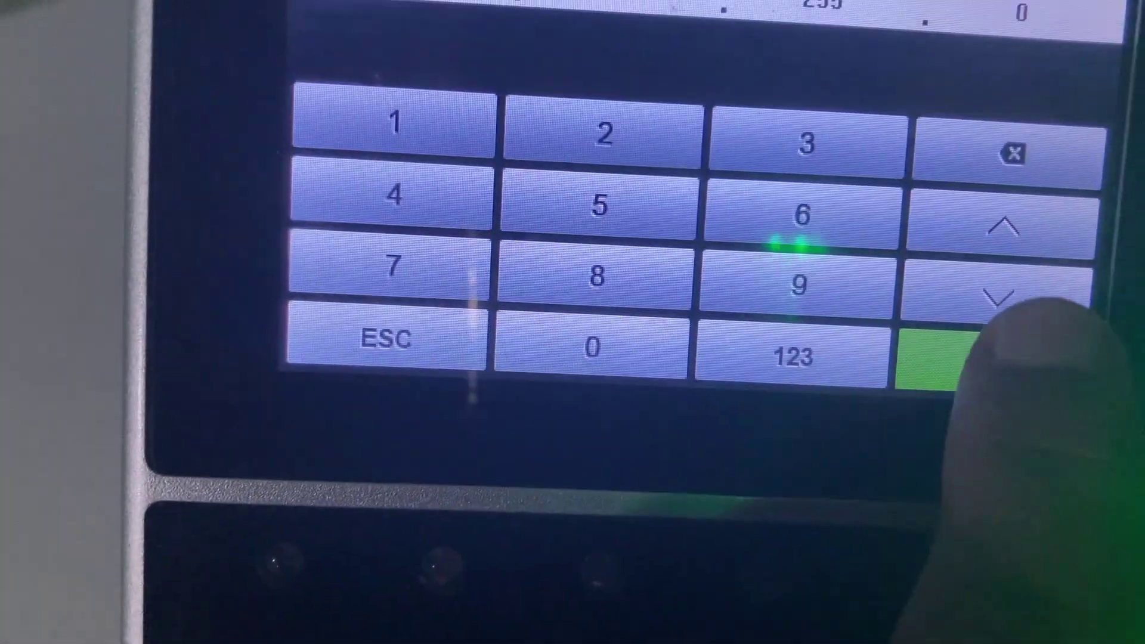
left_click(939, 358)
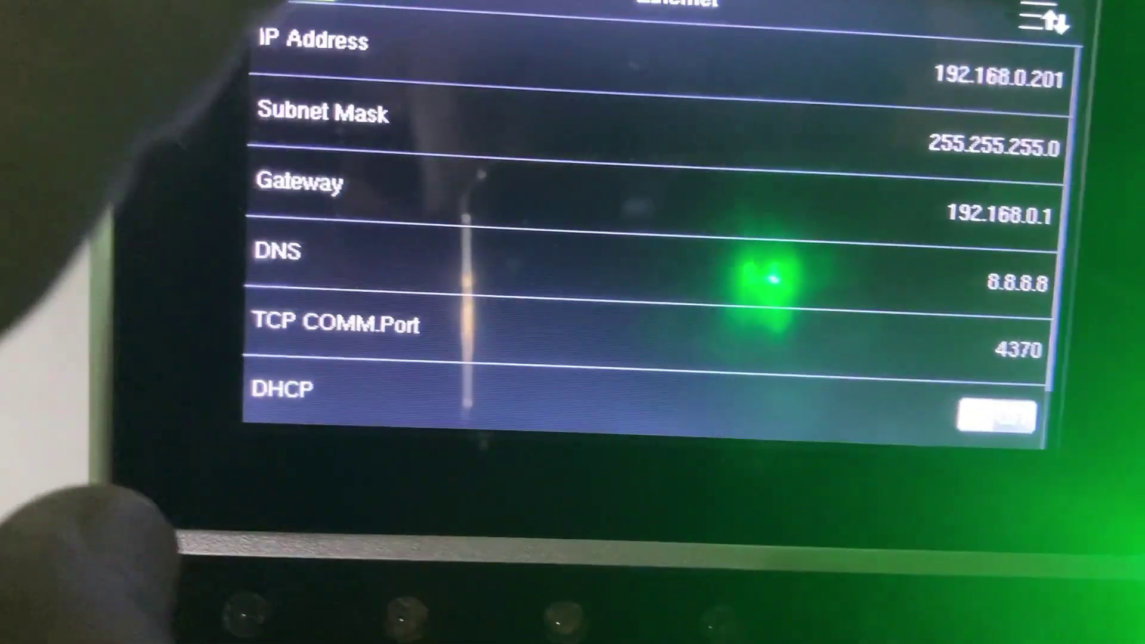
left_click(281, 9)
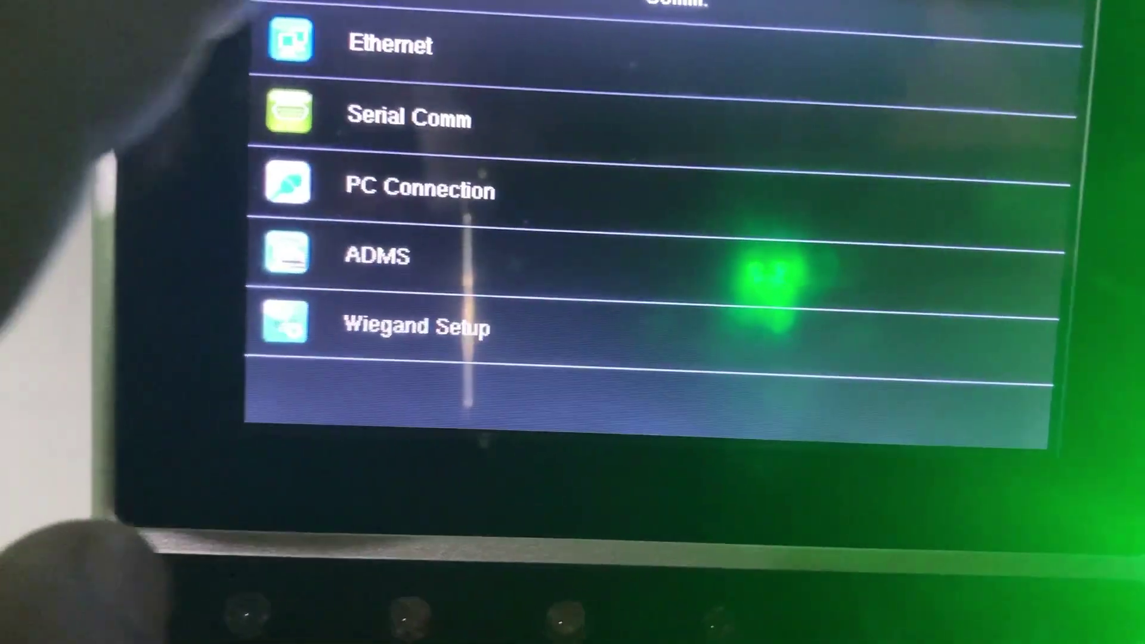
left_click(298, 12)
left_click(319, 25)
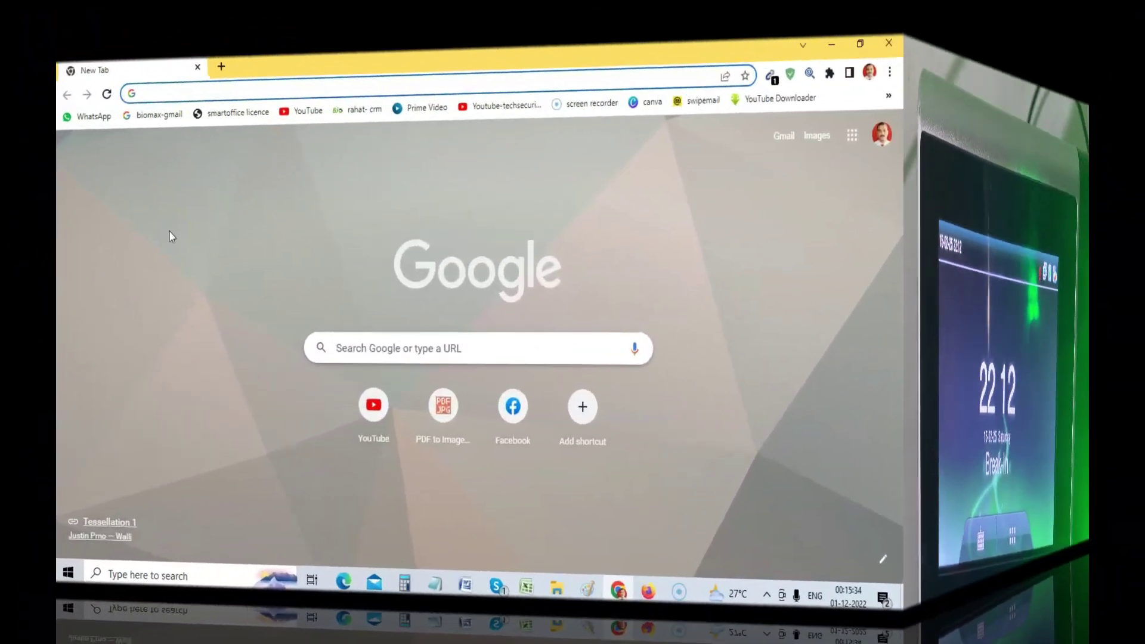
left_click(156, 93)
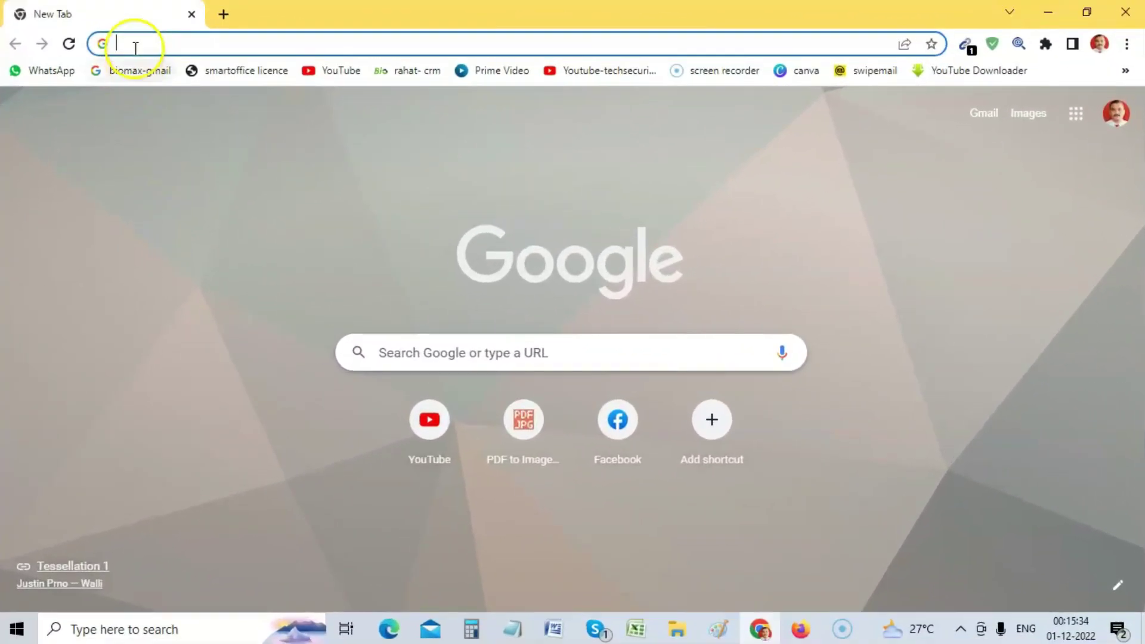
type("www.")
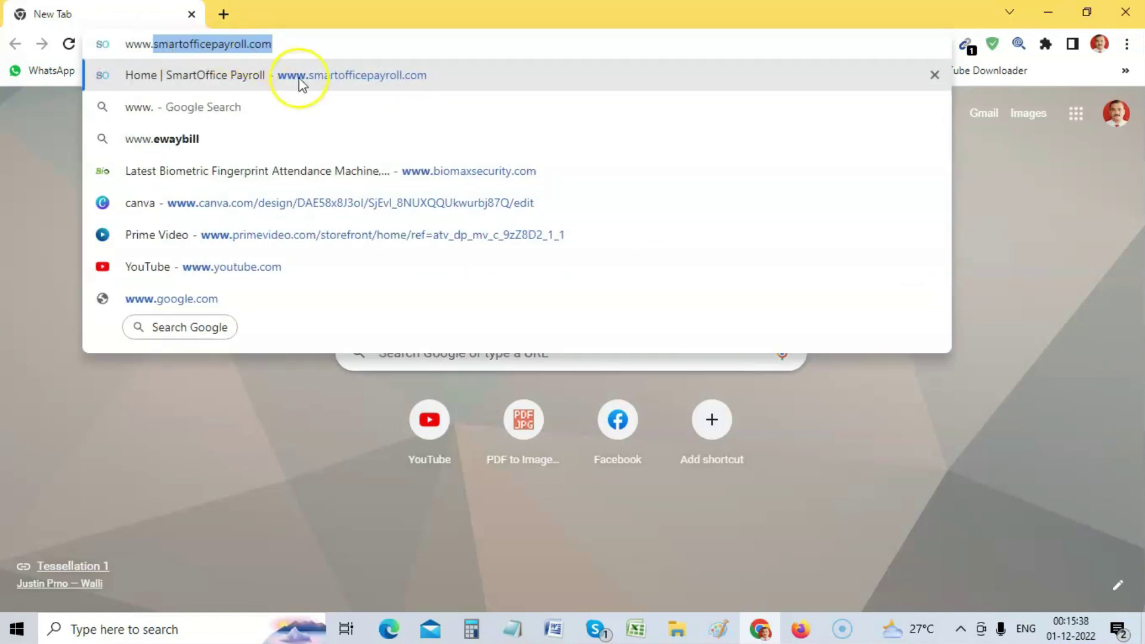
left_click(319, 75)
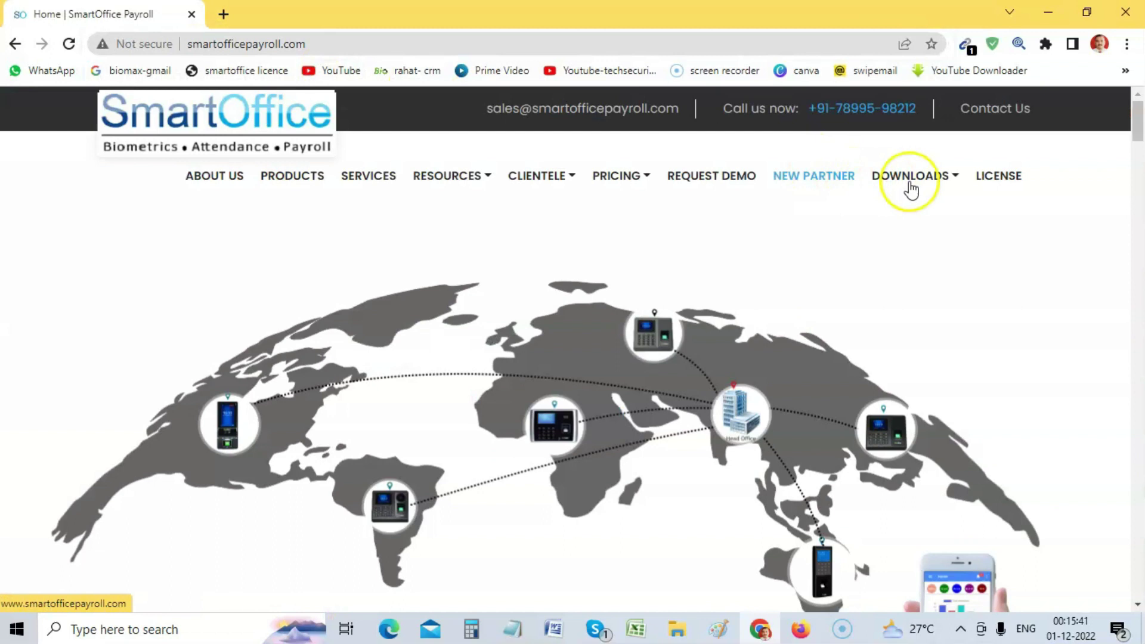
mouse_move(949, 184)
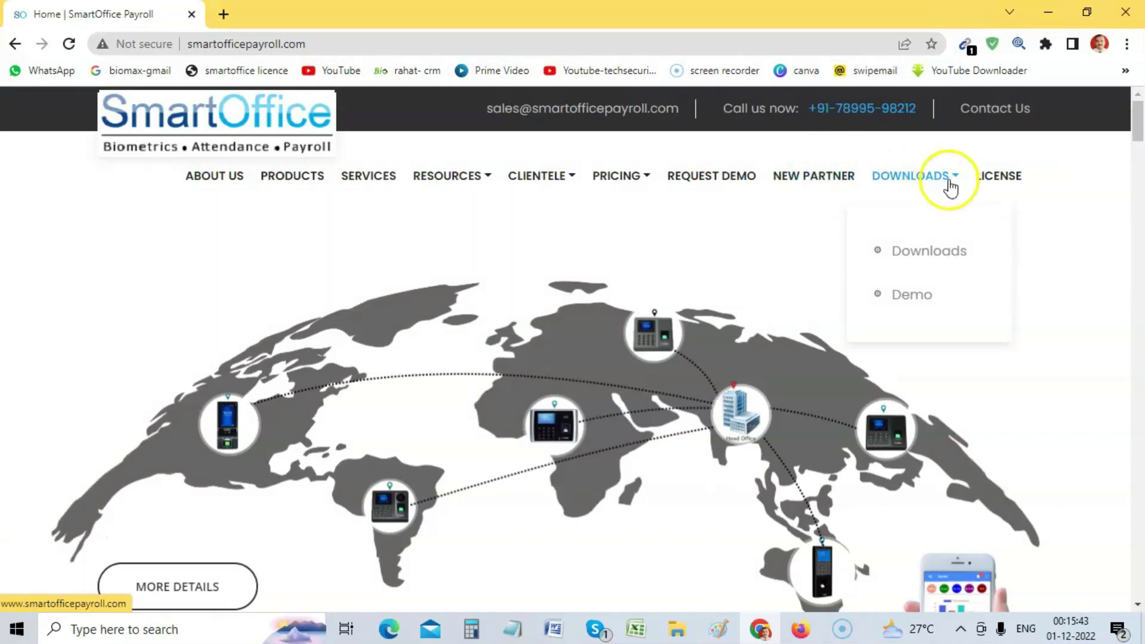
left_click(934, 253)
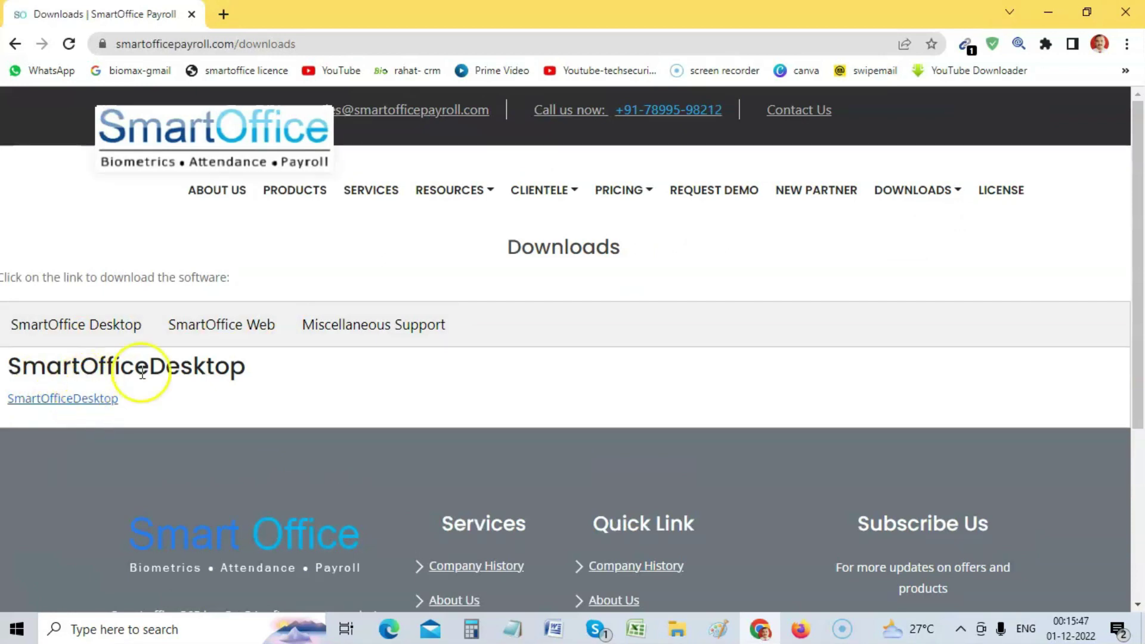
left_click(66, 403)
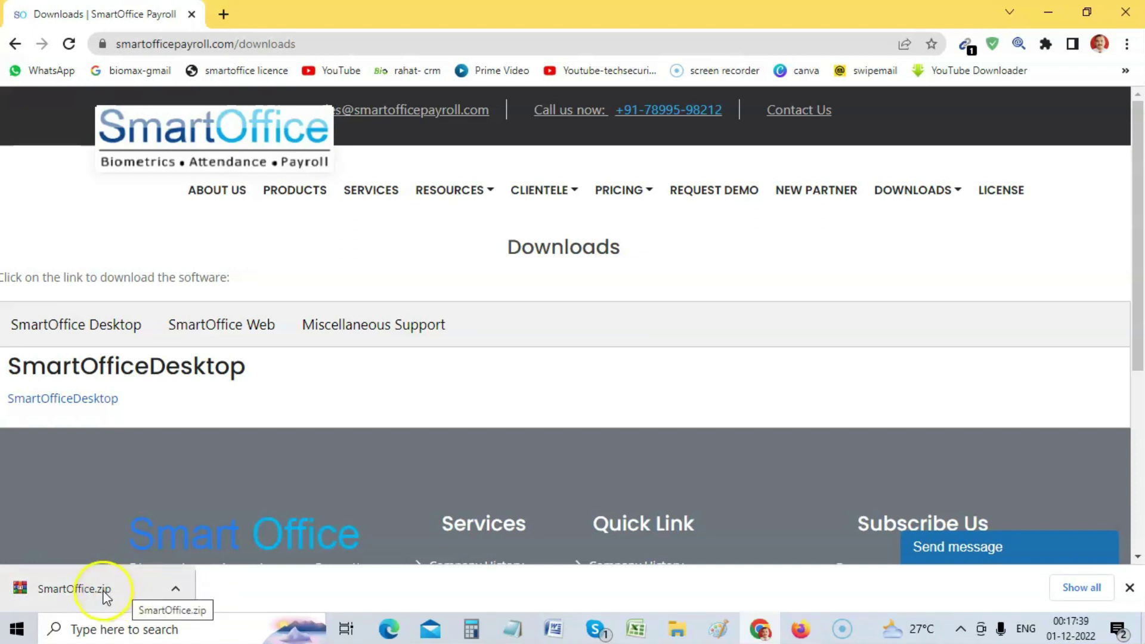
Step: Show the downloaded SmartOffice.zip in its folder and extract the archive there
left_click(177, 593)
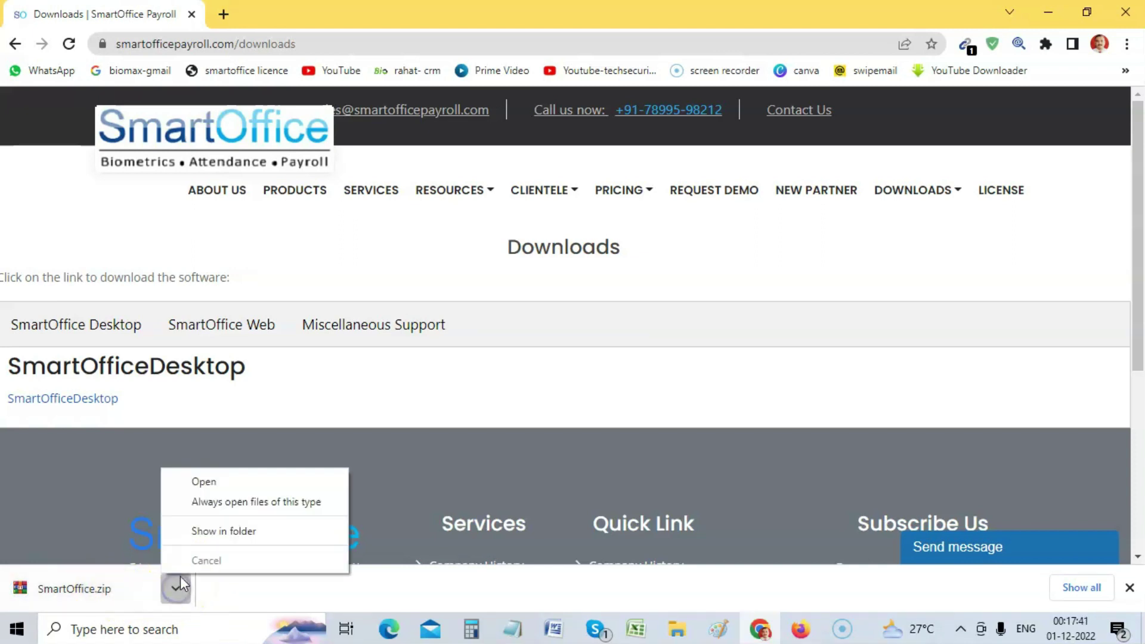
left_click(222, 533)
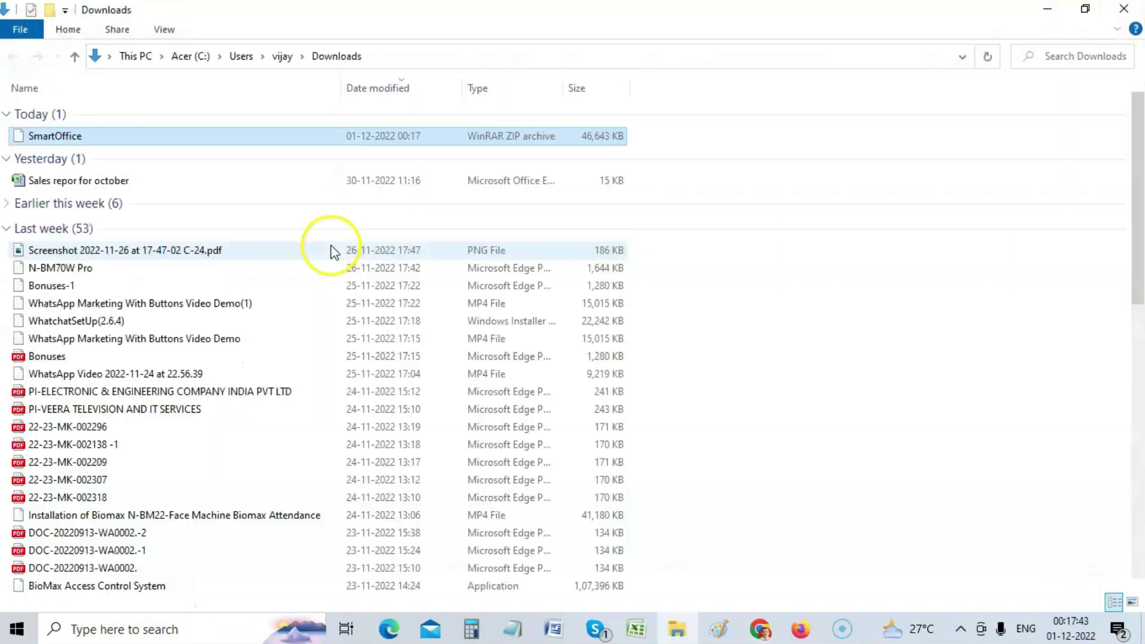
left_click(68, 137)
right_click(68, 137)
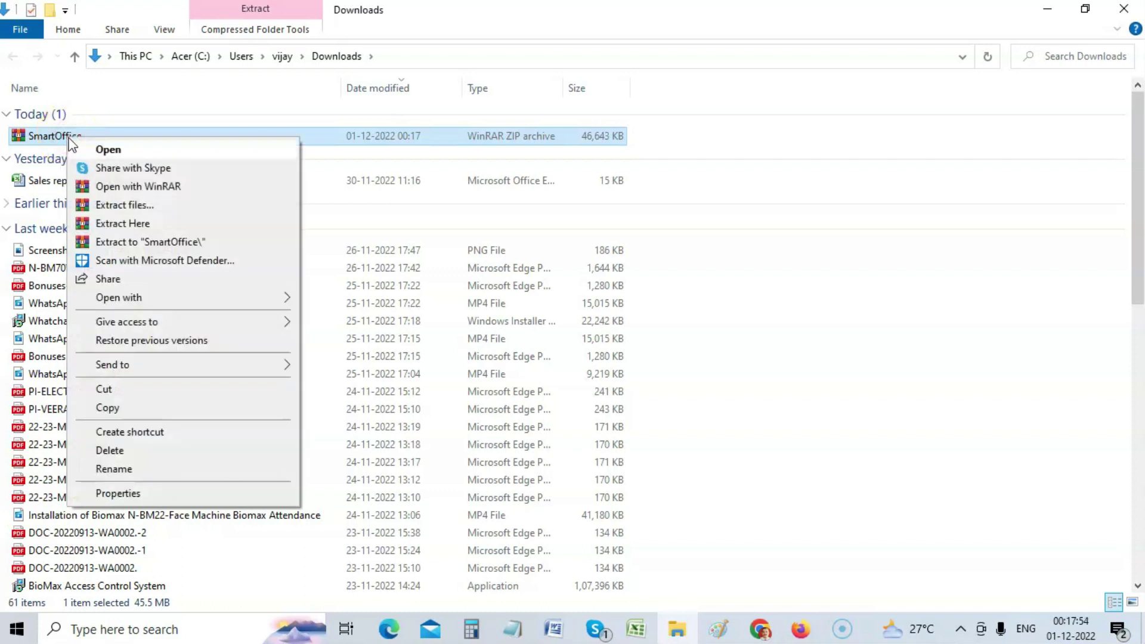
left_click(134, 226)
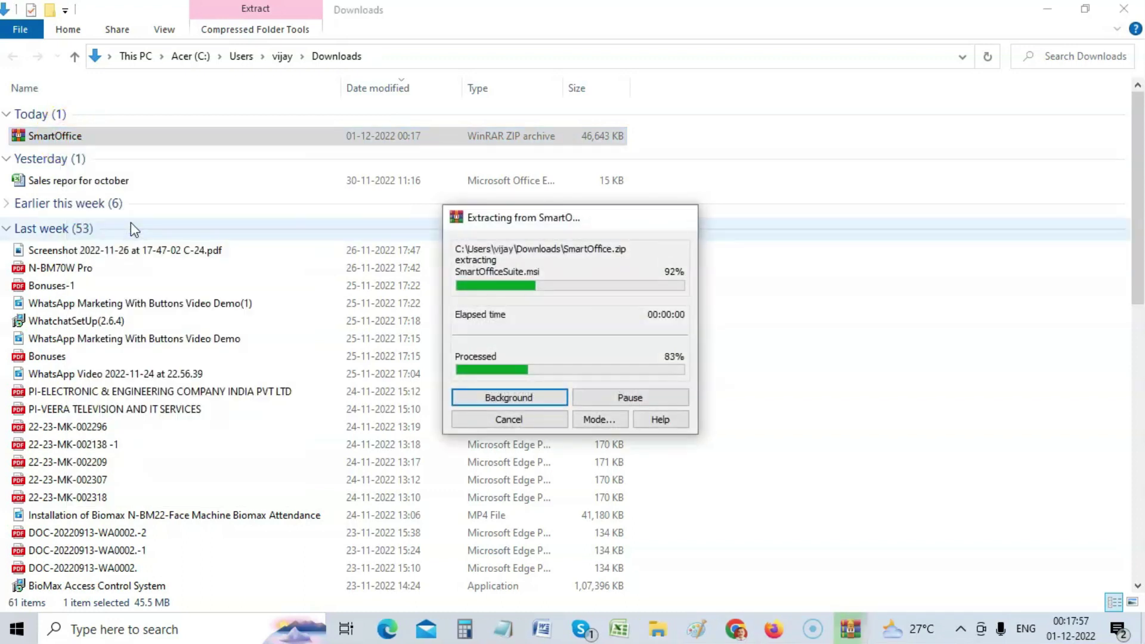
Step: Open the extracted Release folder and launch the SmartOfficeSuite Windows Installer package
left_click(46, 154)
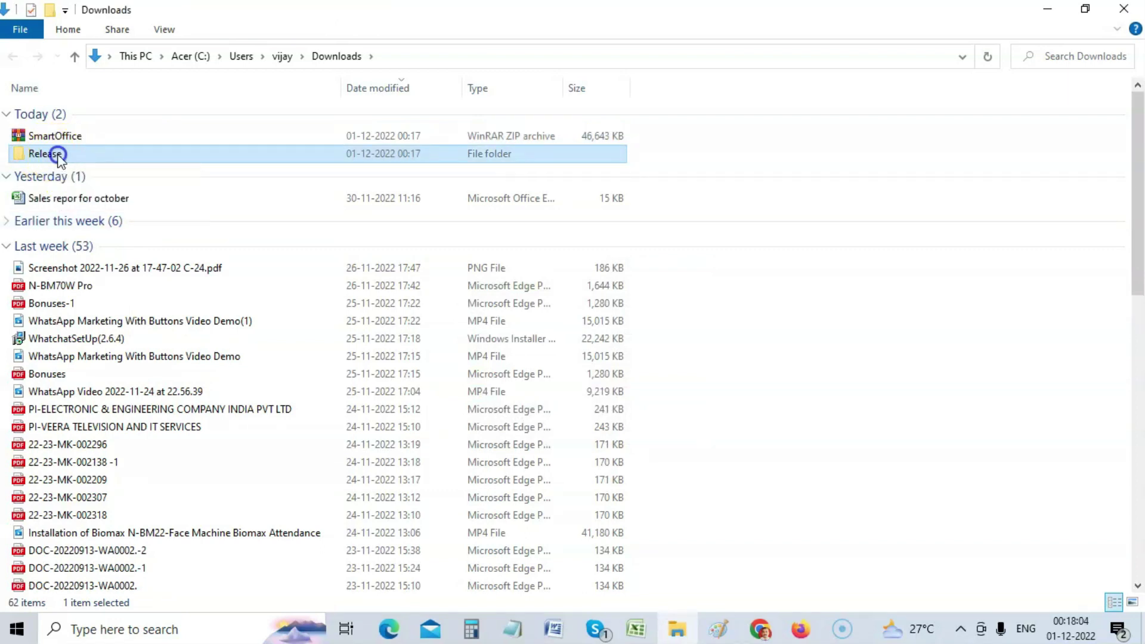
double_click(56, 154)
left_click(55, 130)
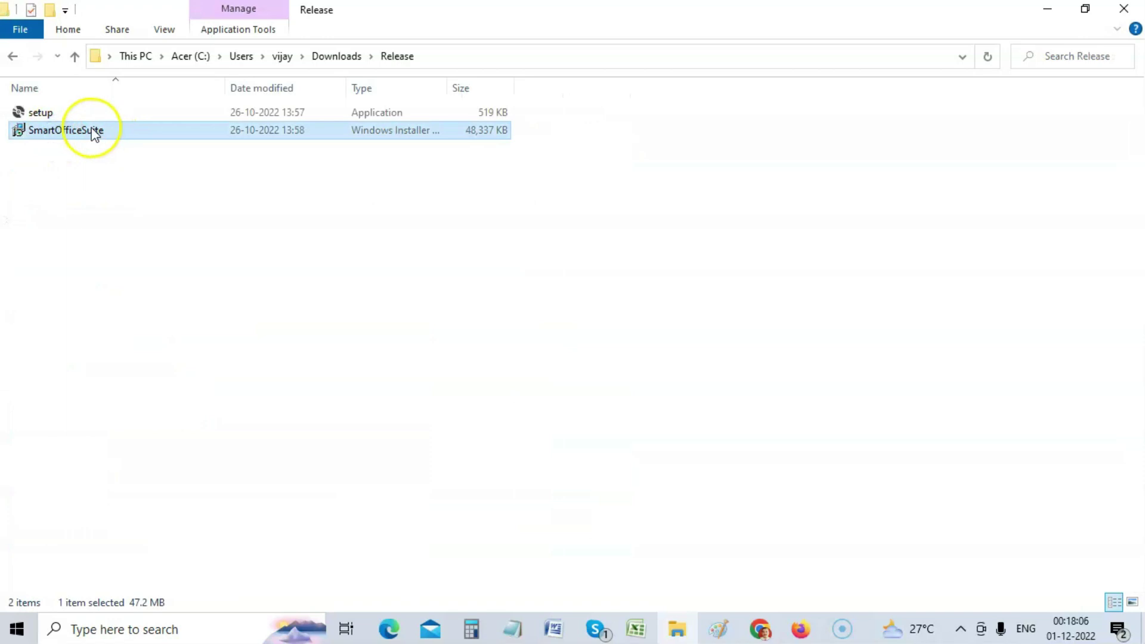
double_click(81, 131)
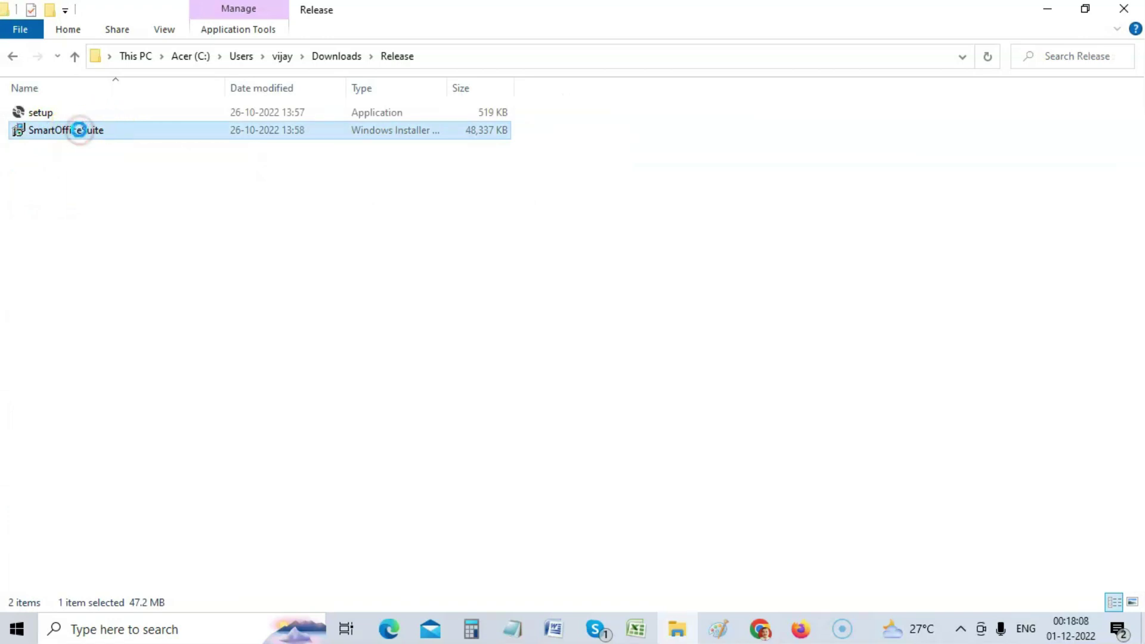
right_click(79, 130)
left_click(119, 142)
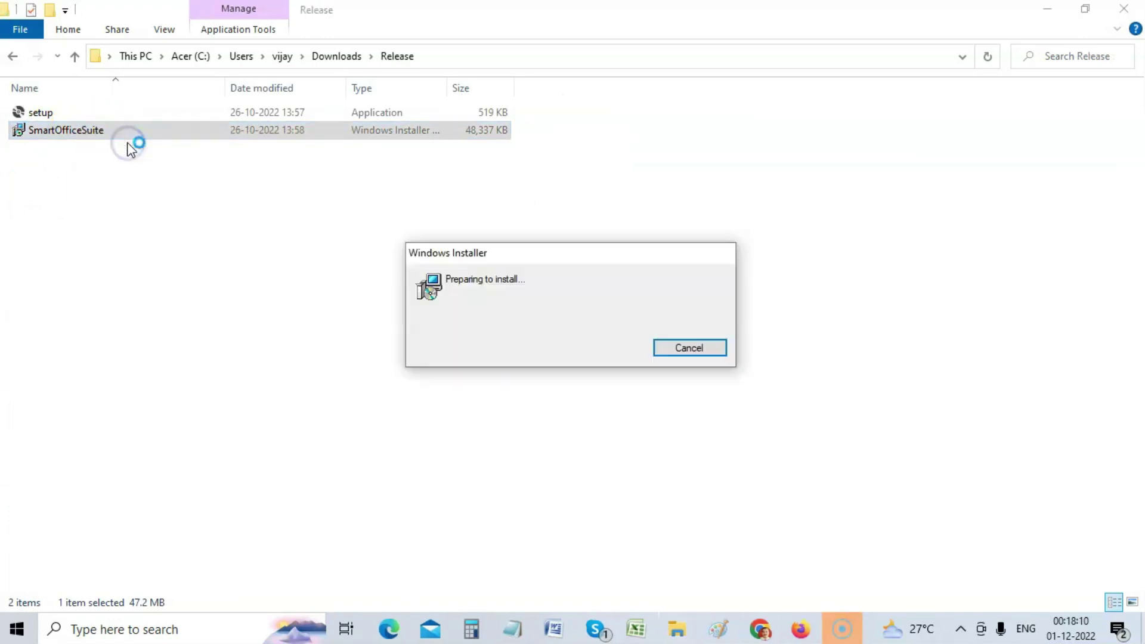
Step: Install Smart Office Suite for everyone in the default Program Files (x86) folder and close the installer
left_click(655, 458)
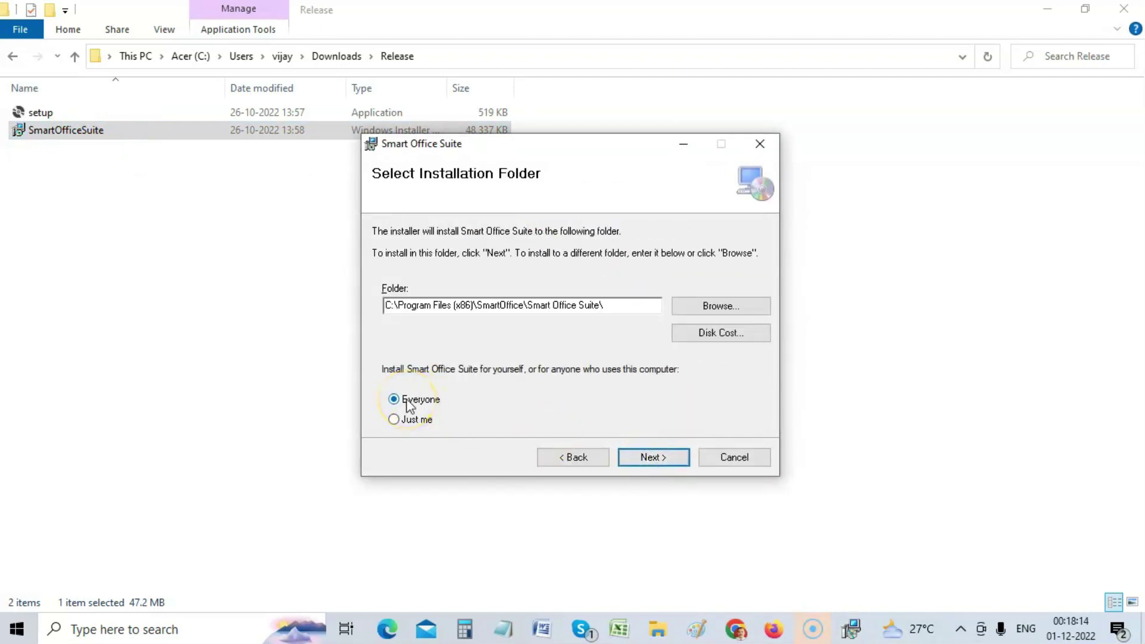
left_click(675, 463)
left_click(667, 458)
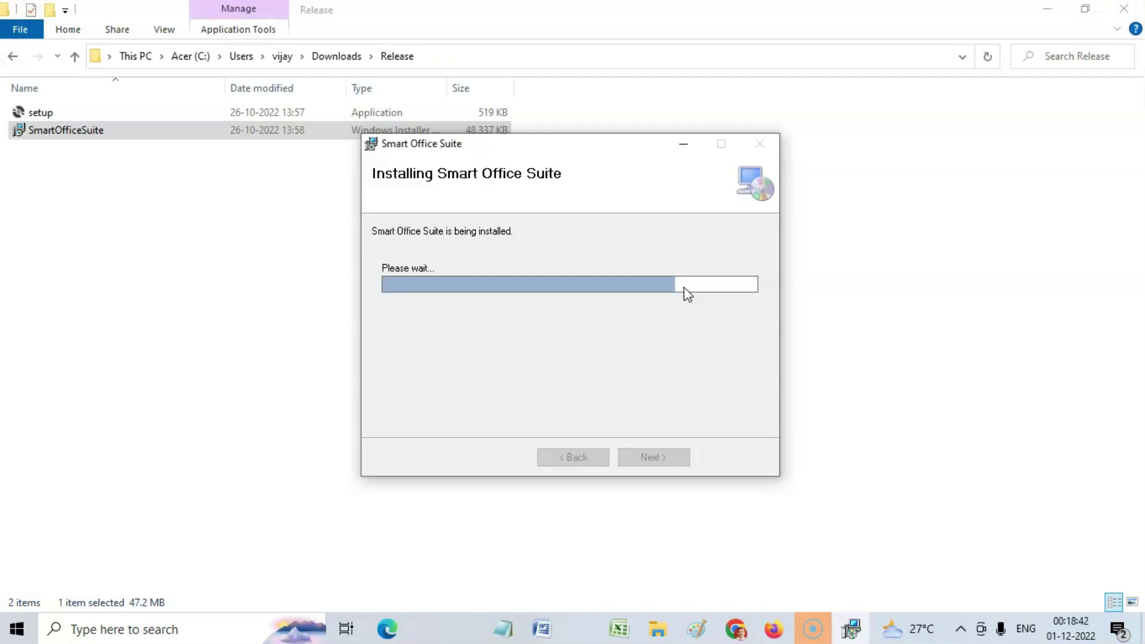
left_click(654, 457)
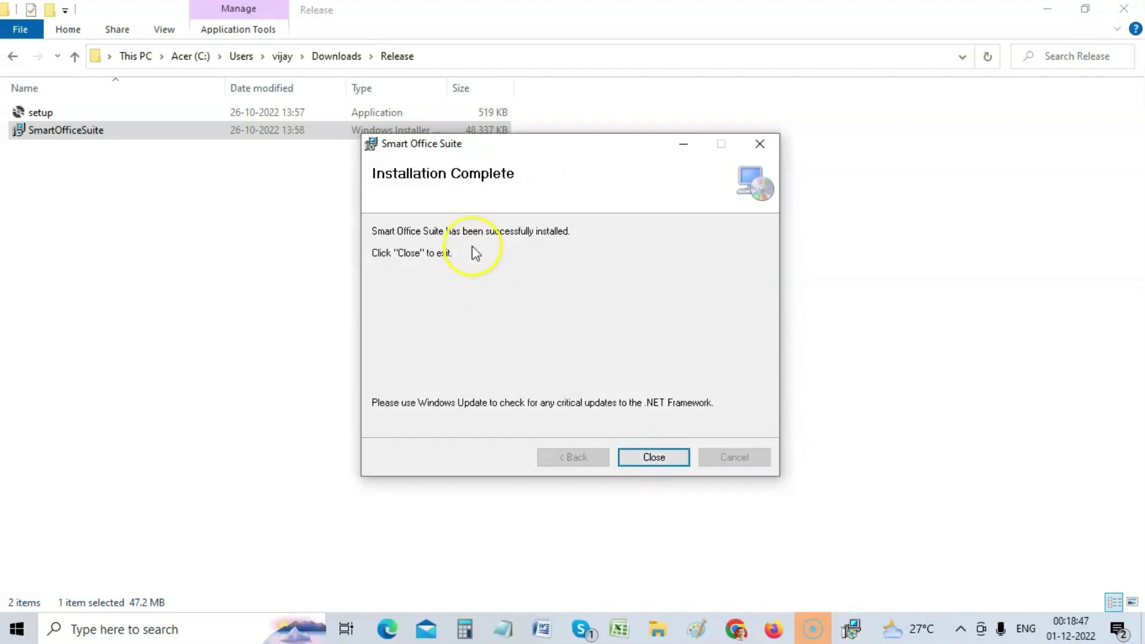
left_click(654, 458)
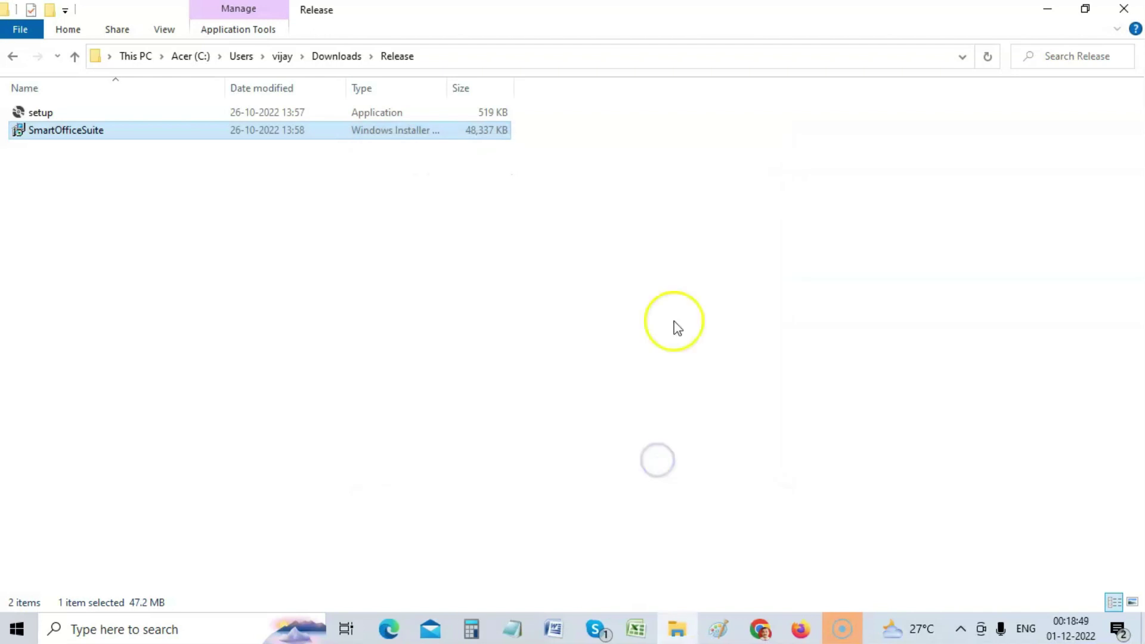
Step: Clear the file and browser windows from view and launch Smart Office suite from the desktop
left_click(1127, 11)
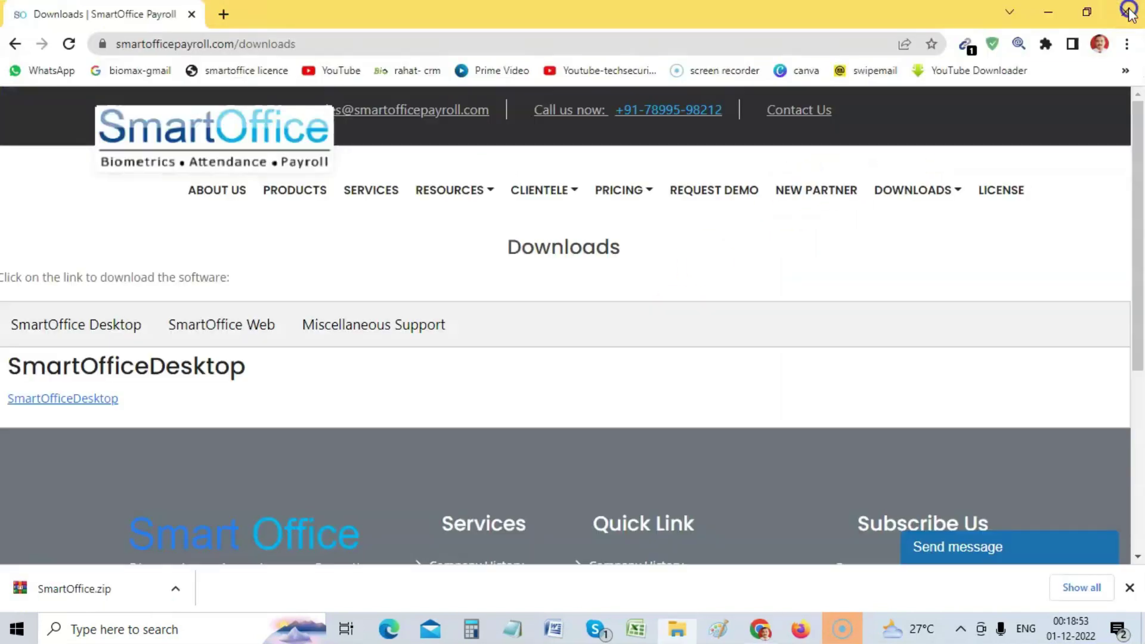
left_click(1053, 9)
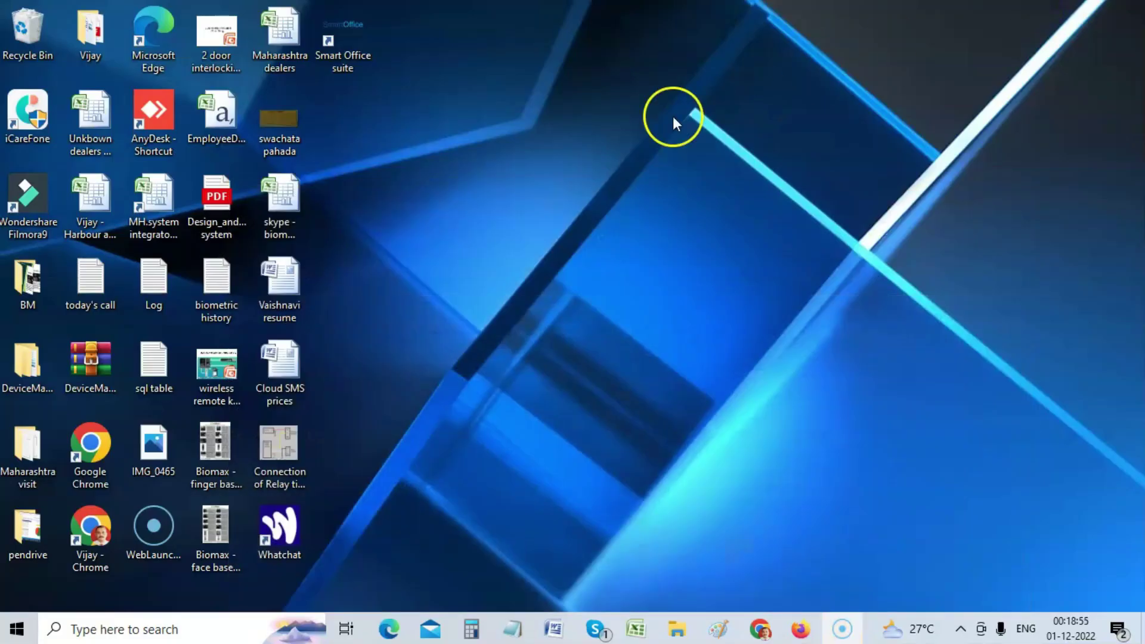
double_click(352, 37)
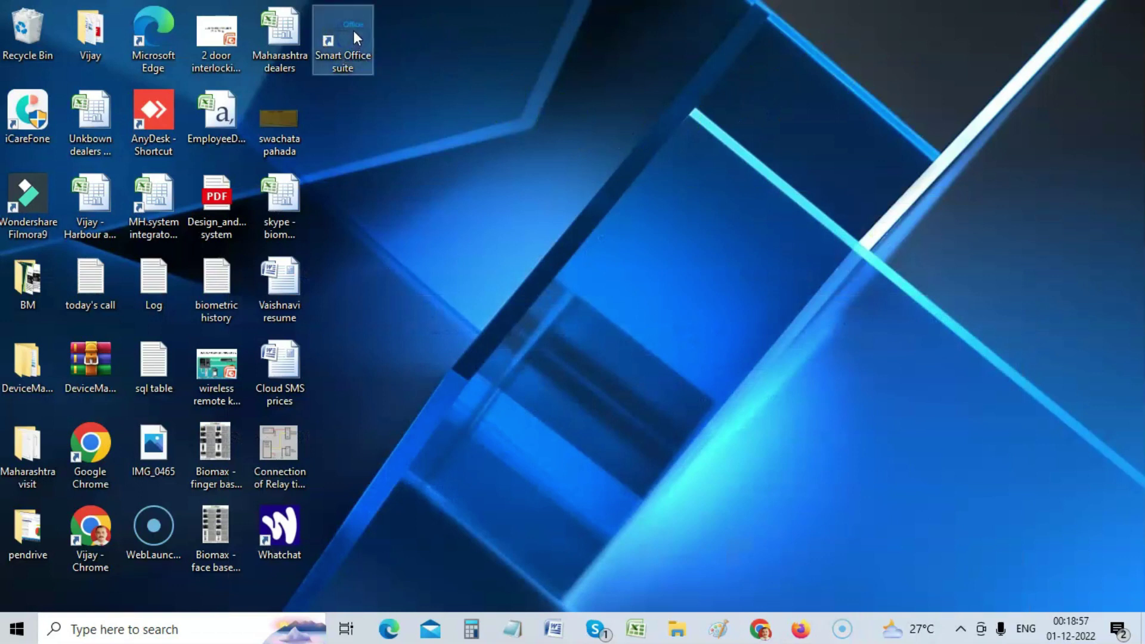
right_click(346, 43)
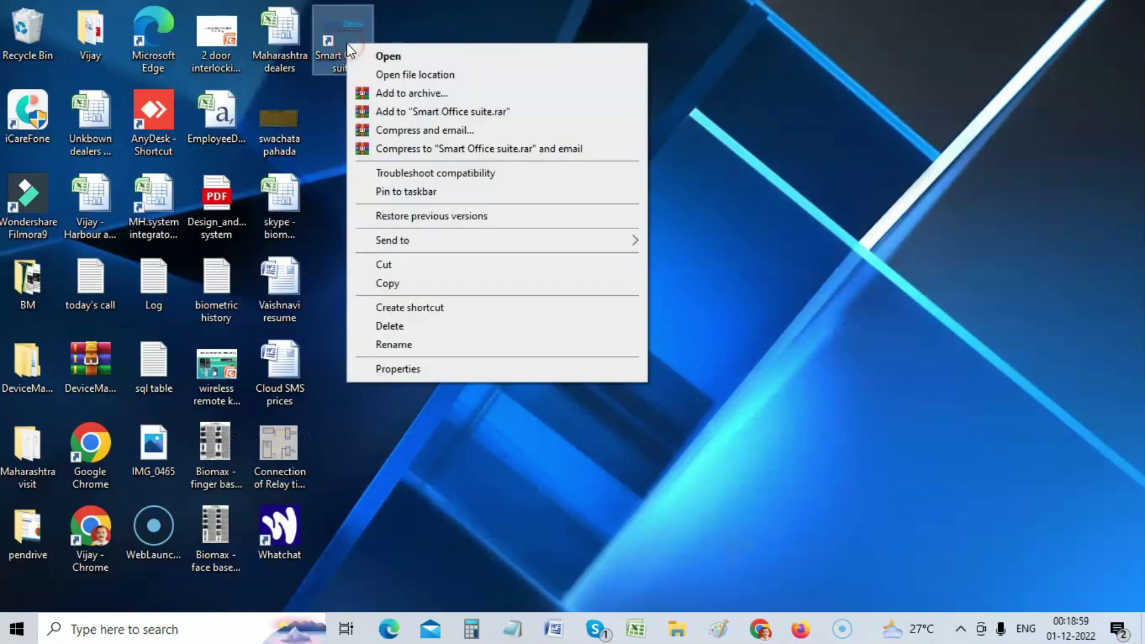
left_click(398, 53)
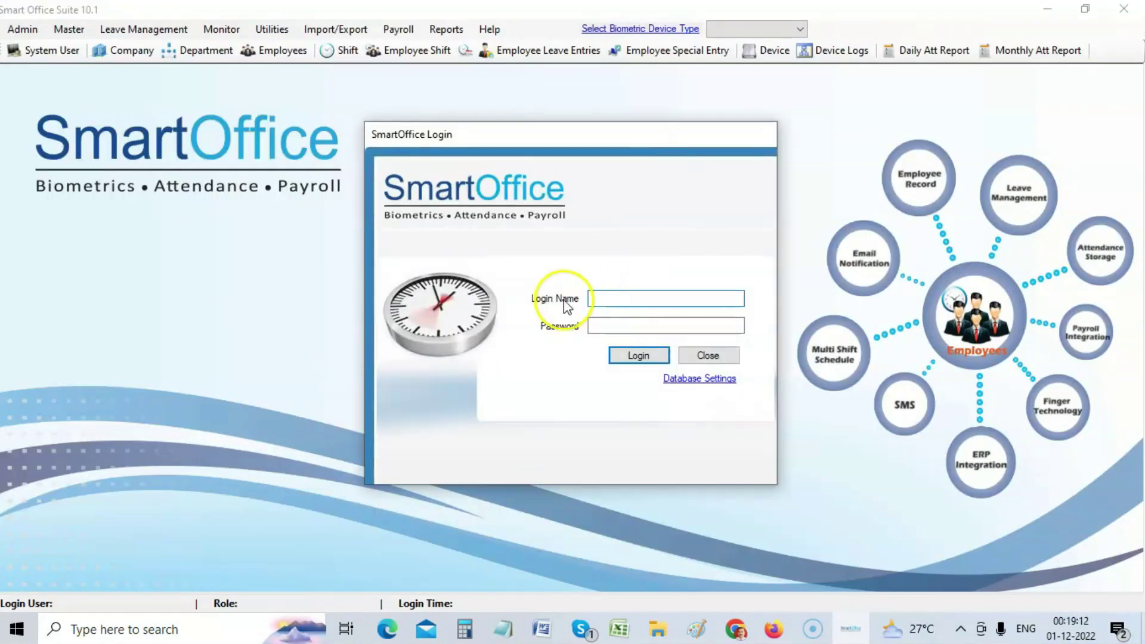
Step: Open the database settings and browse for the MS Access file in C:\Program Files (x86)\SmartOffice\Smart Office Suite
left_click(701, 379)
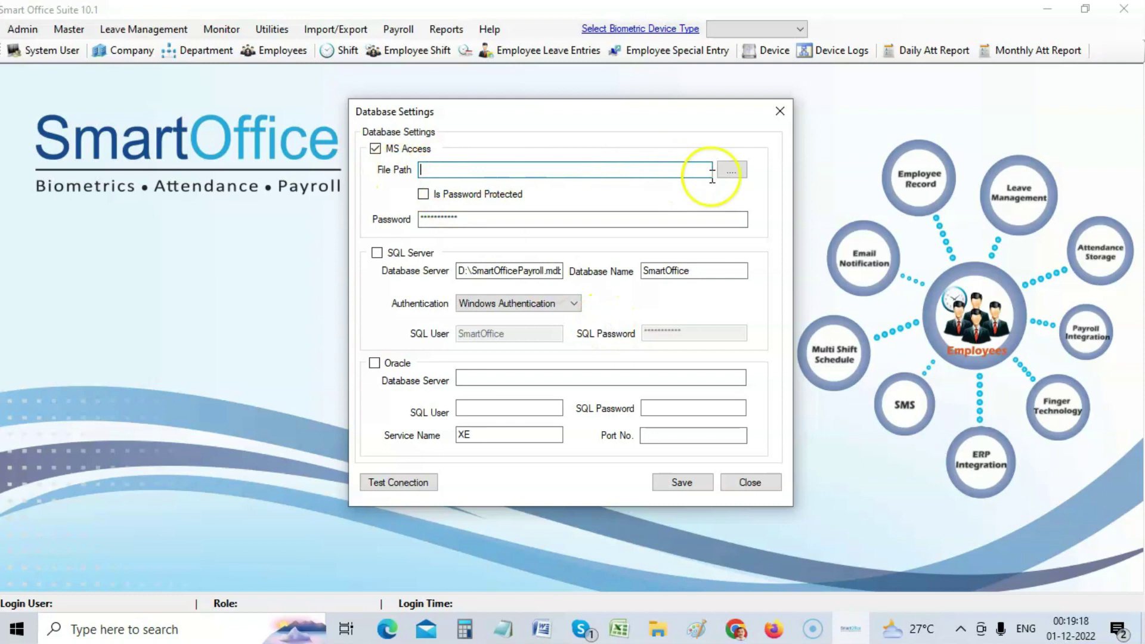
left_click(732, 174)
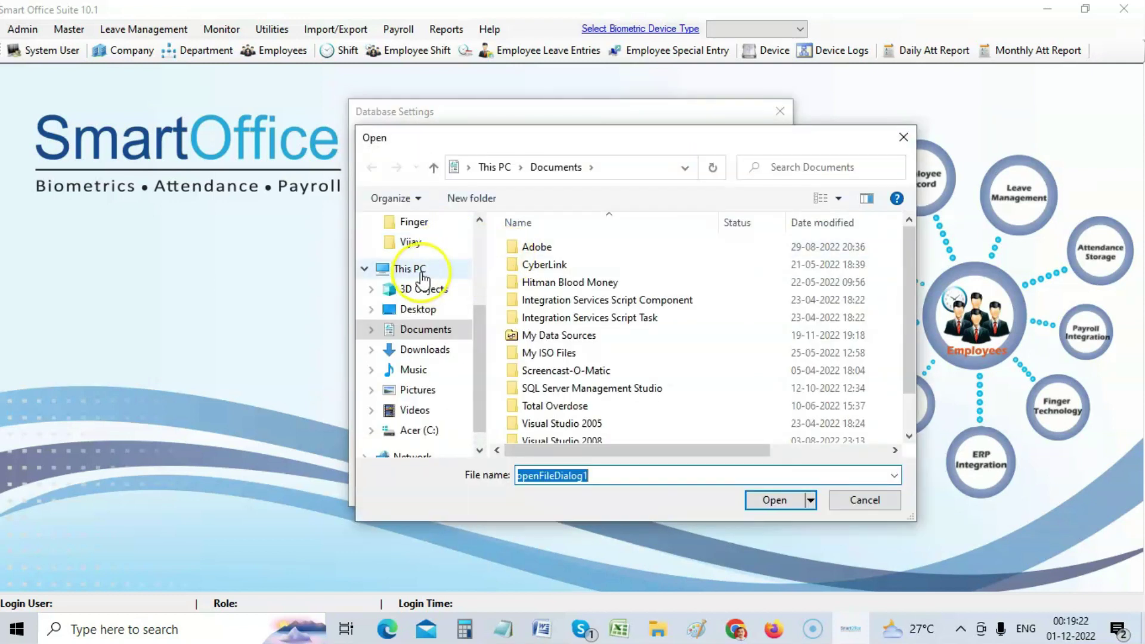
left_click(432, 433)
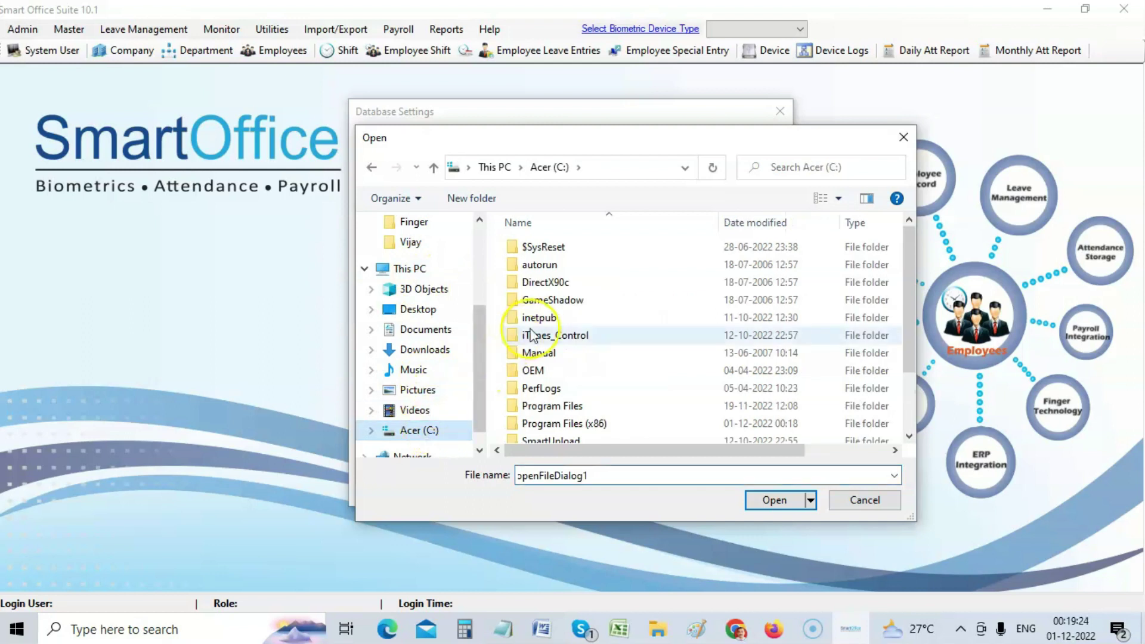
scroll(549, 355, "down", 2)
double_click(564, 346)
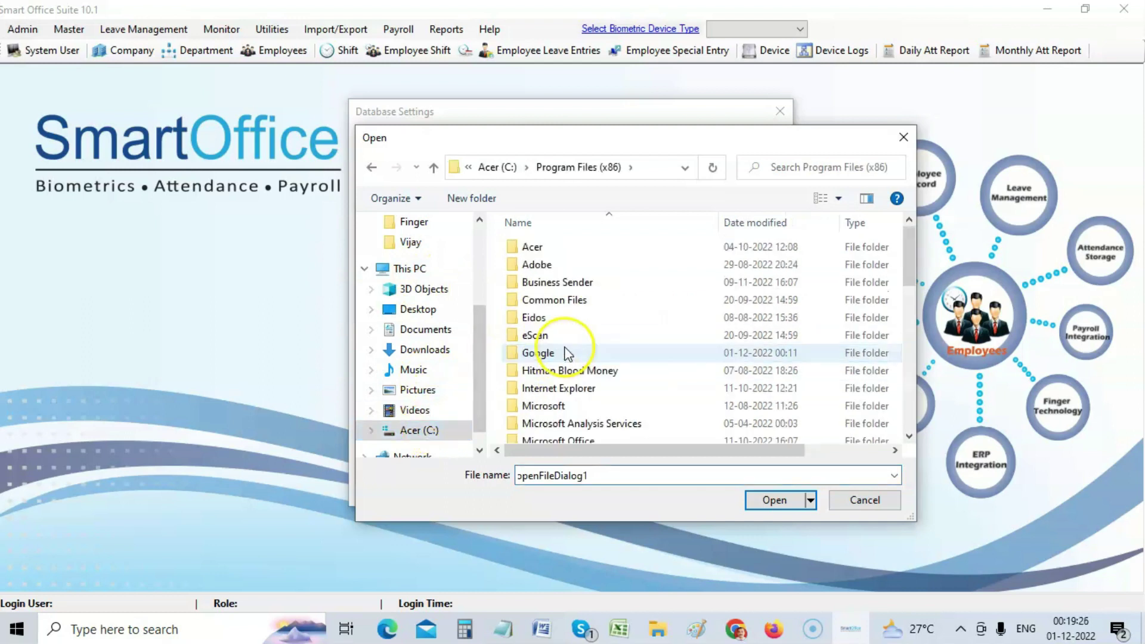
left_click(565, 342)
type("sm")
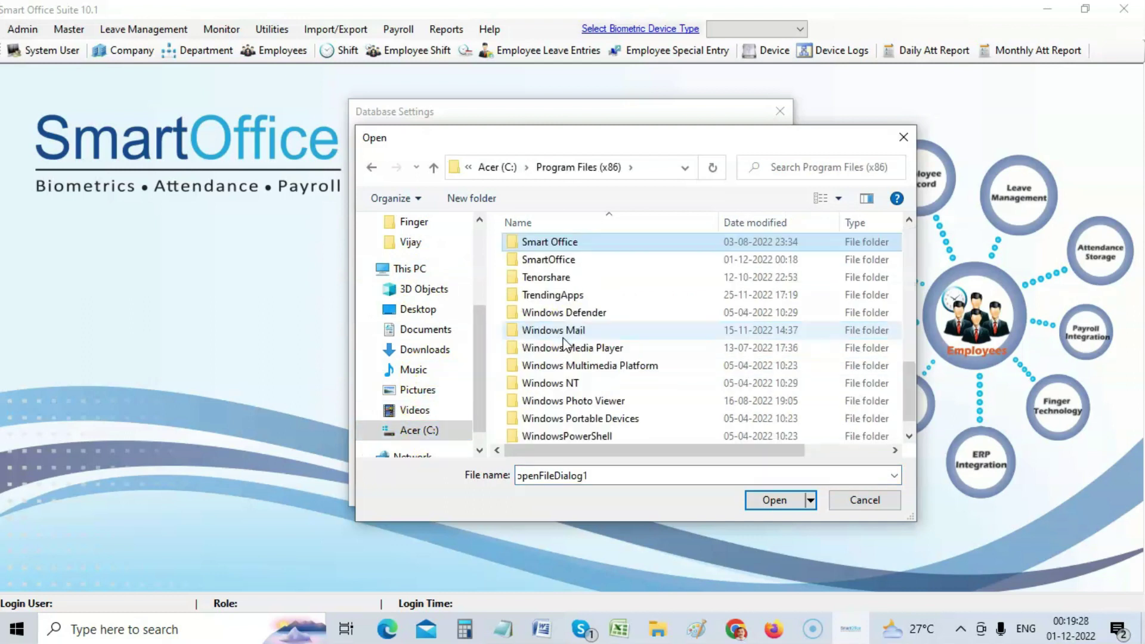
left_click(541, 260)
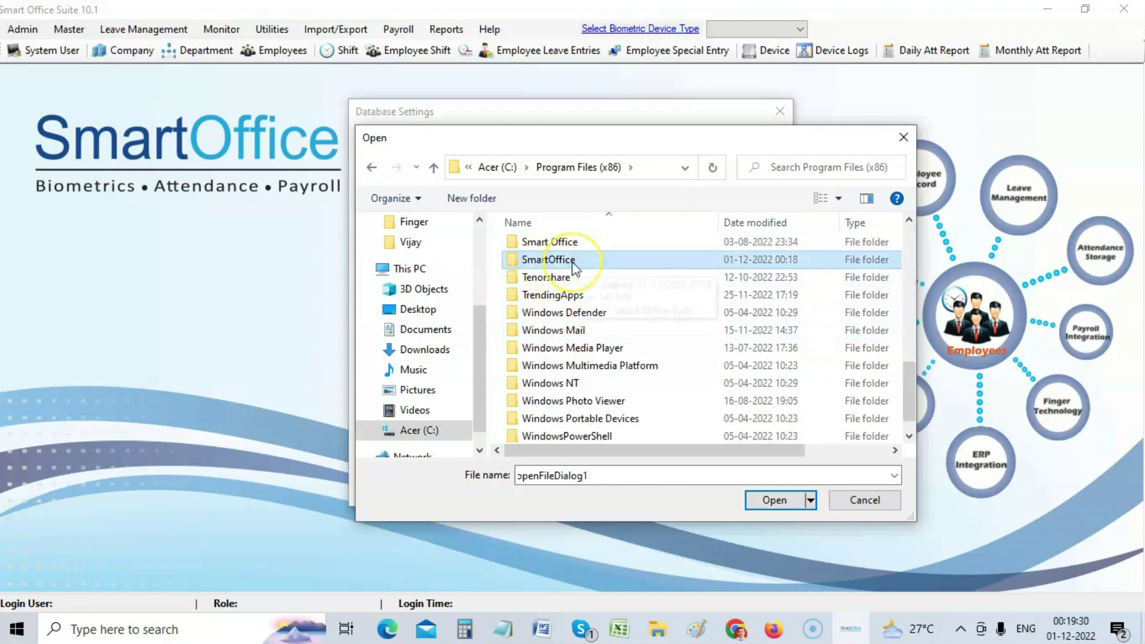
double_click(574, 265)
left_click(570, 250)
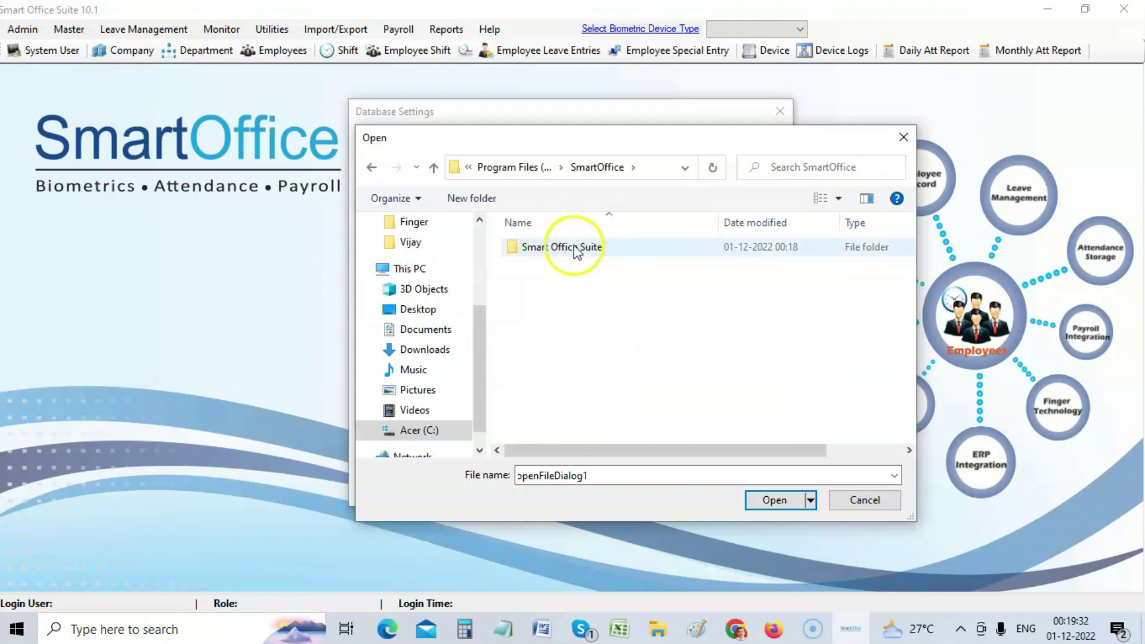
double_click(573, 252)
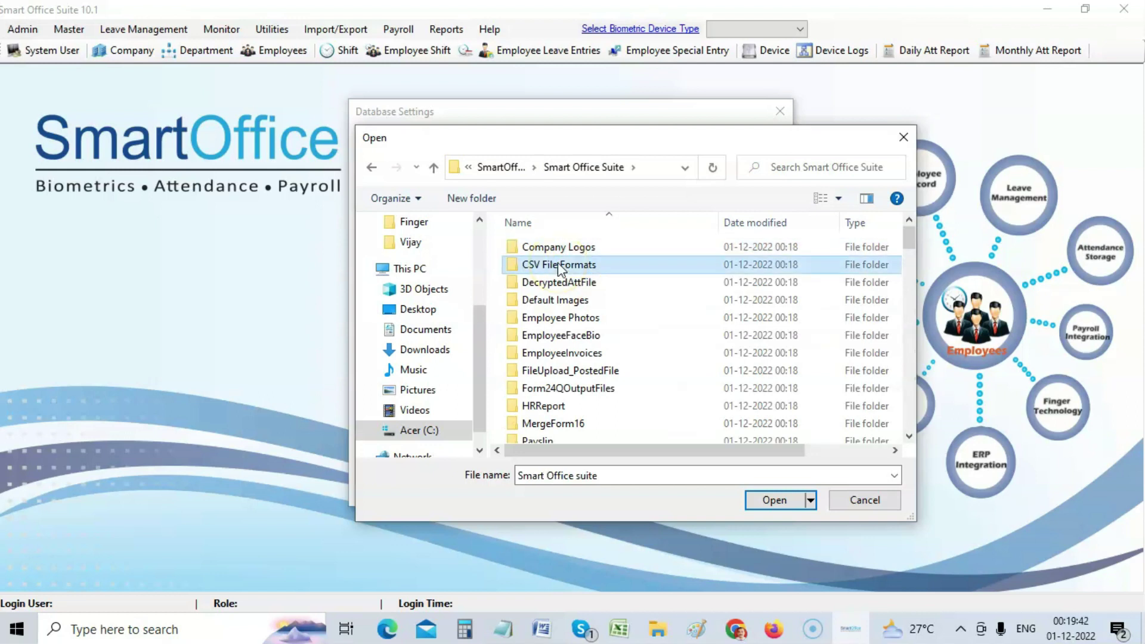
Step: Choose the SmartOffice Access database as the MS Access file path
scroll(557, 265, "down", 10)
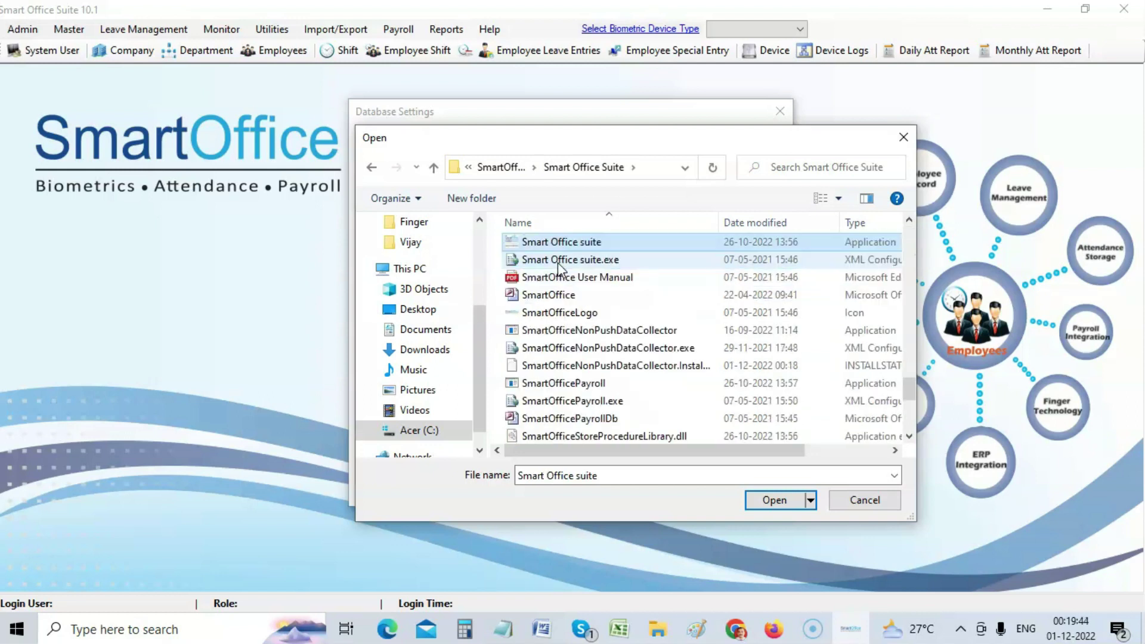
left_click(531, 296)
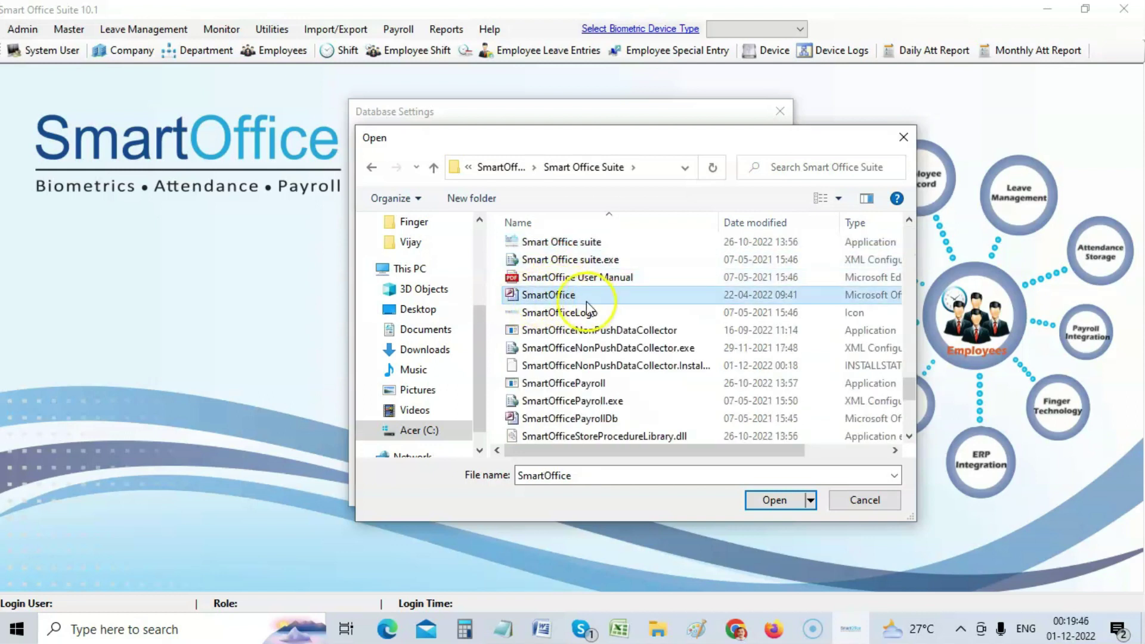
left_click(770, 502)
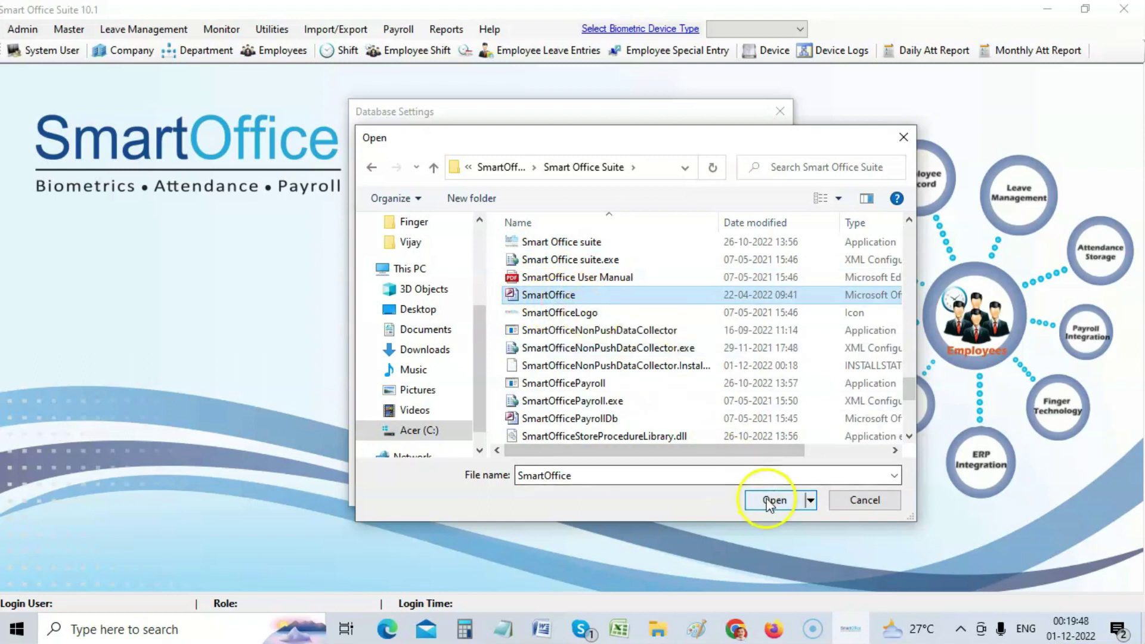
Step: Test the MS Access database connection and save the database settings
left_click(438, 482)
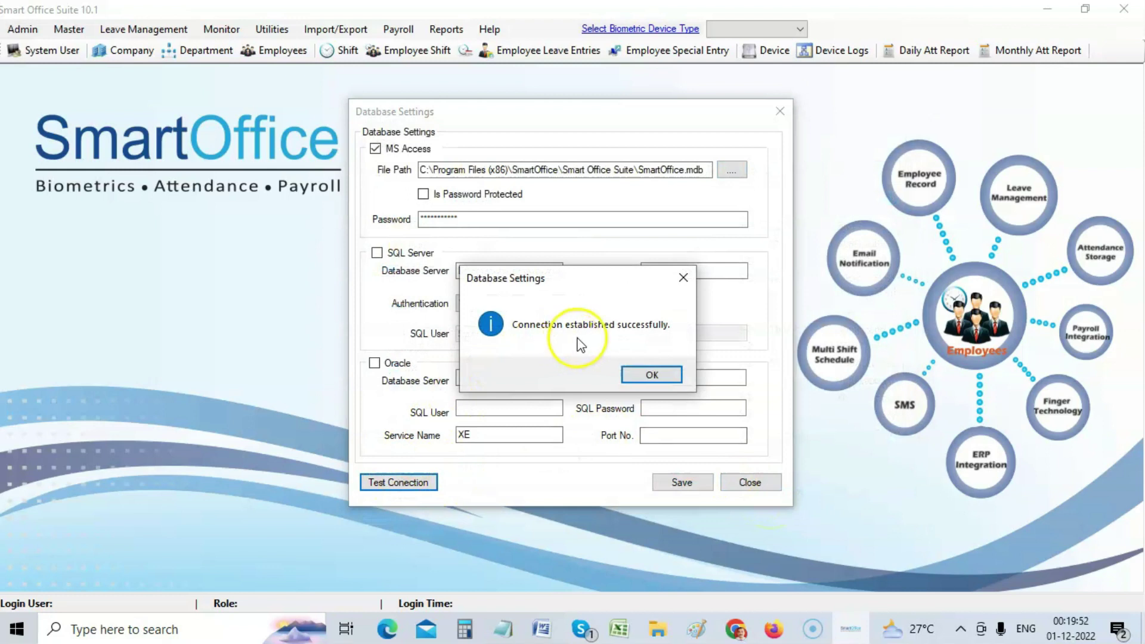
left_click(656, 376)
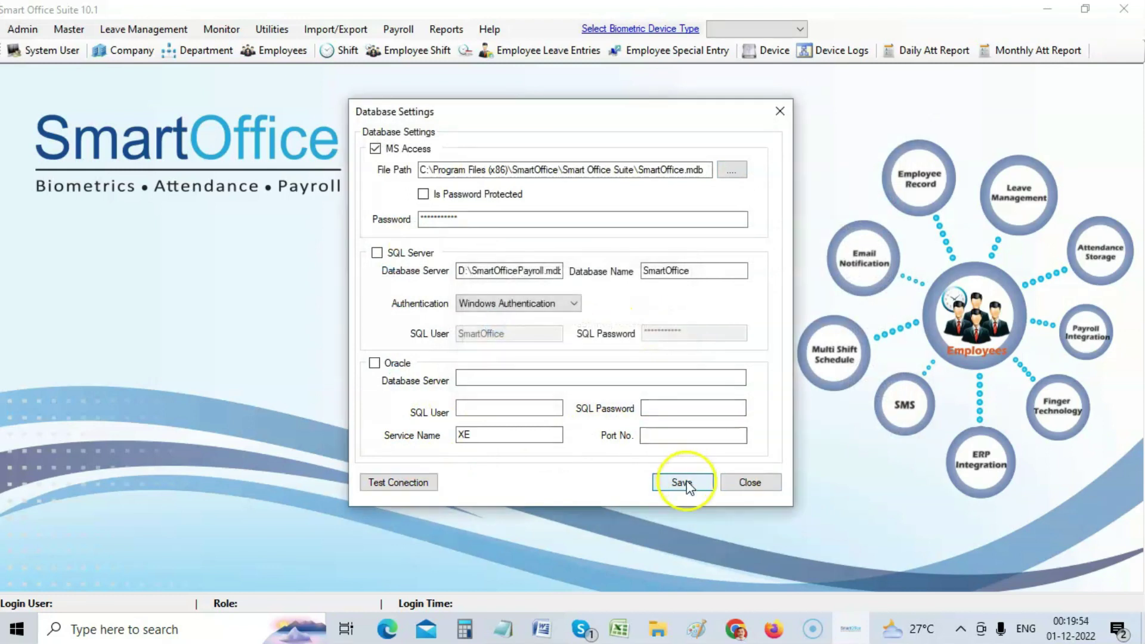
left_click(680, 480)
left_click(652, 374)
Step: Log in to SmartOffice with the login name and the account password
left_click(618, 300)
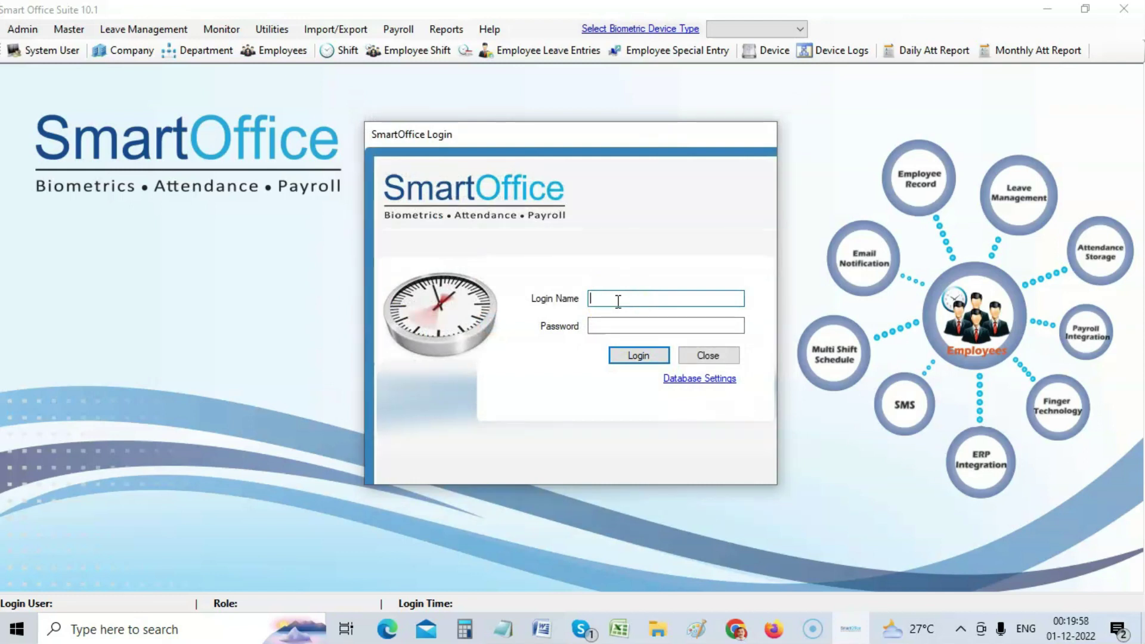
left_click(620, 327)
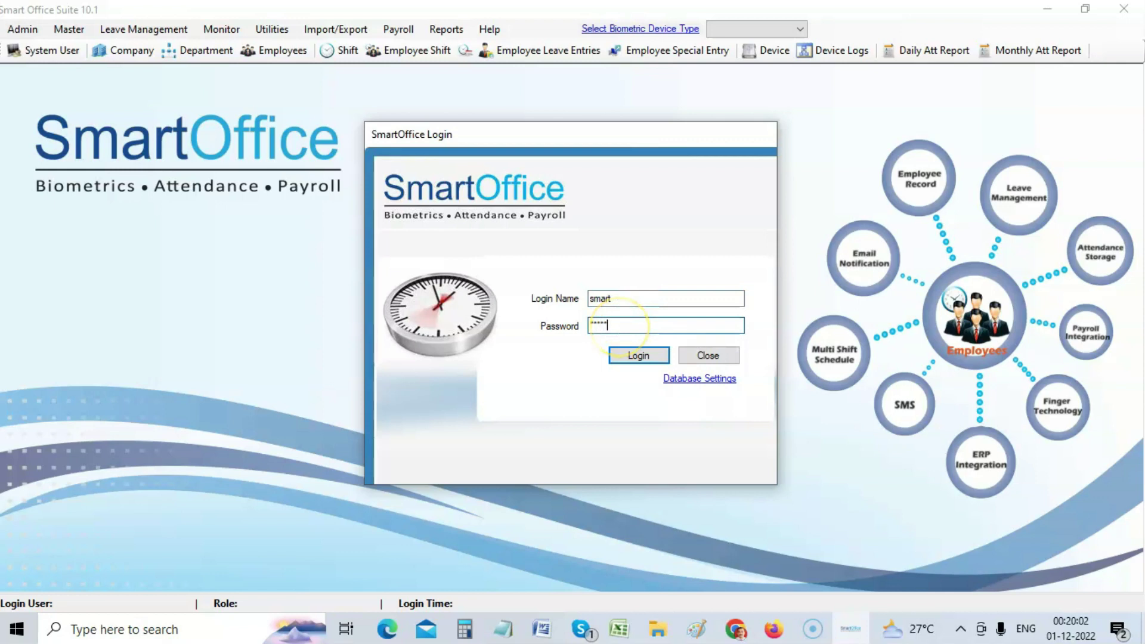
left_click(639, 356)
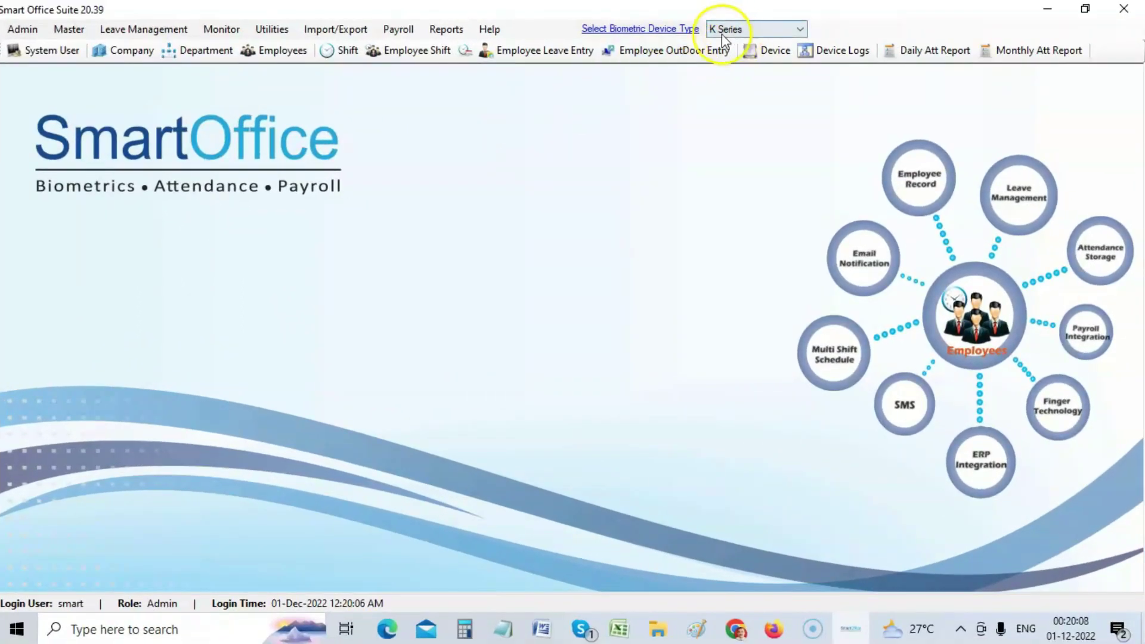
Step: Select K Series as the biometric device type and open the device list
left_click(768, 34)
left_click(730, 73)
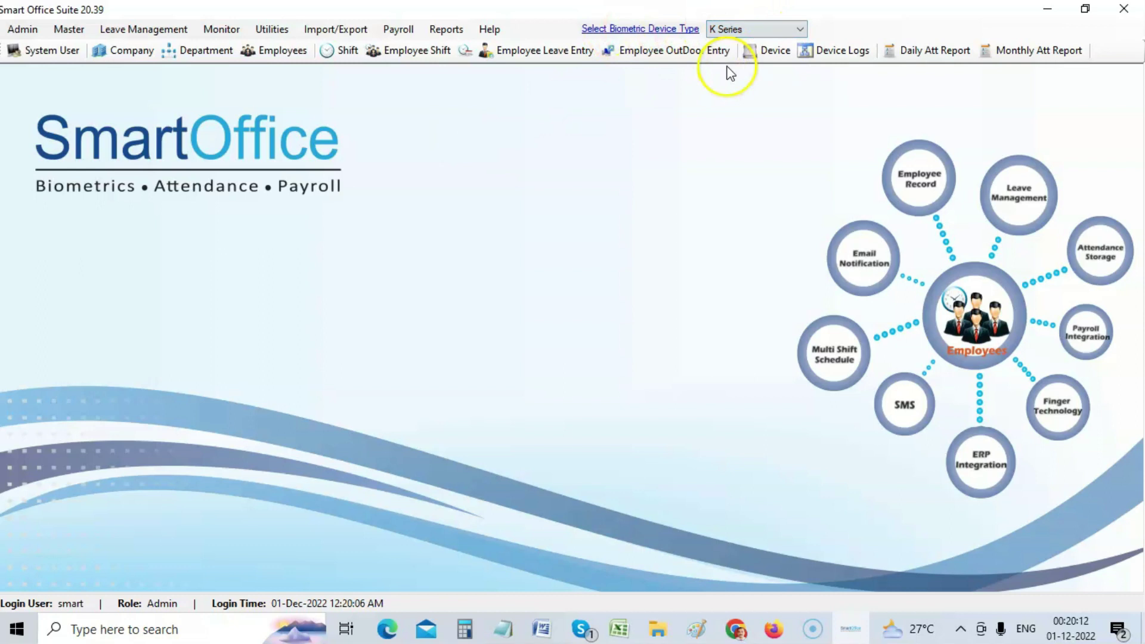
left_click(276, 33)
left_click(310, 51)
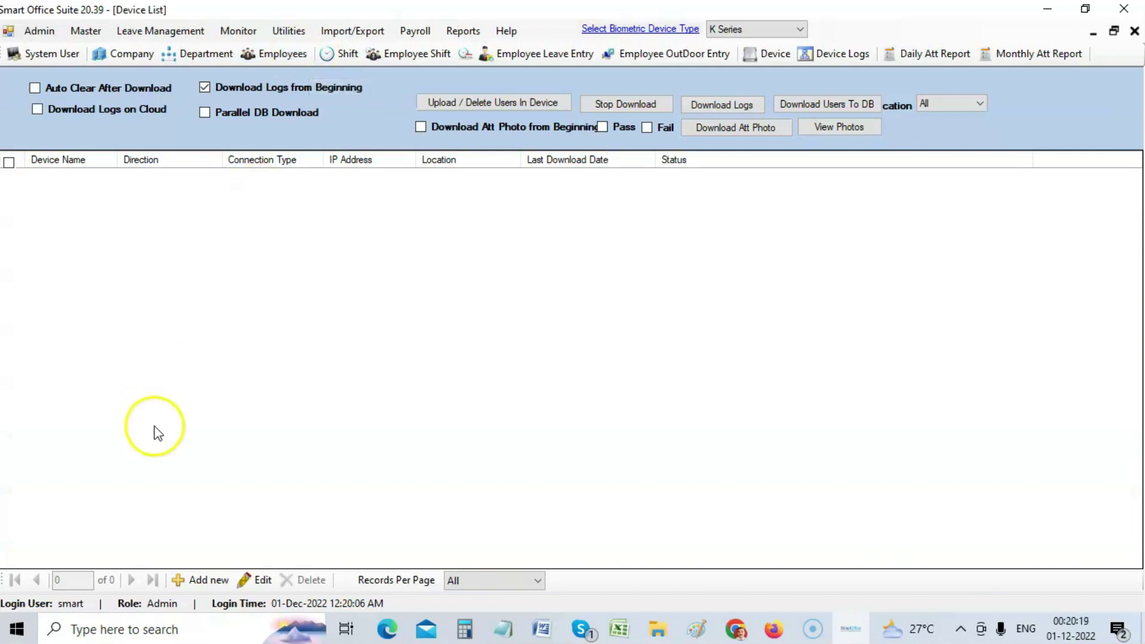
Step: Add a new device named Uface302 and copy that name into its short name
left_click(202, 583)
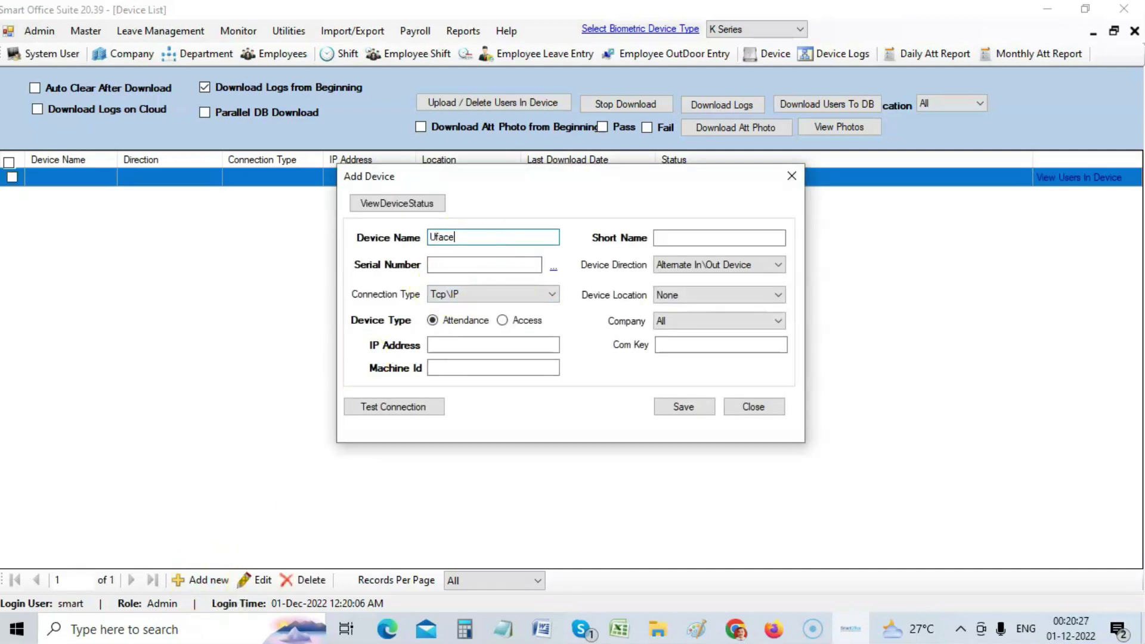
left_click_drag(475, 241, 419, 245)
key("ctrl+c")
left_click(670, 236)
key("ctrl+v")
Step: Give the new device serial number 123456778 and IP address 192.168.0.201
left_click(476, 267)
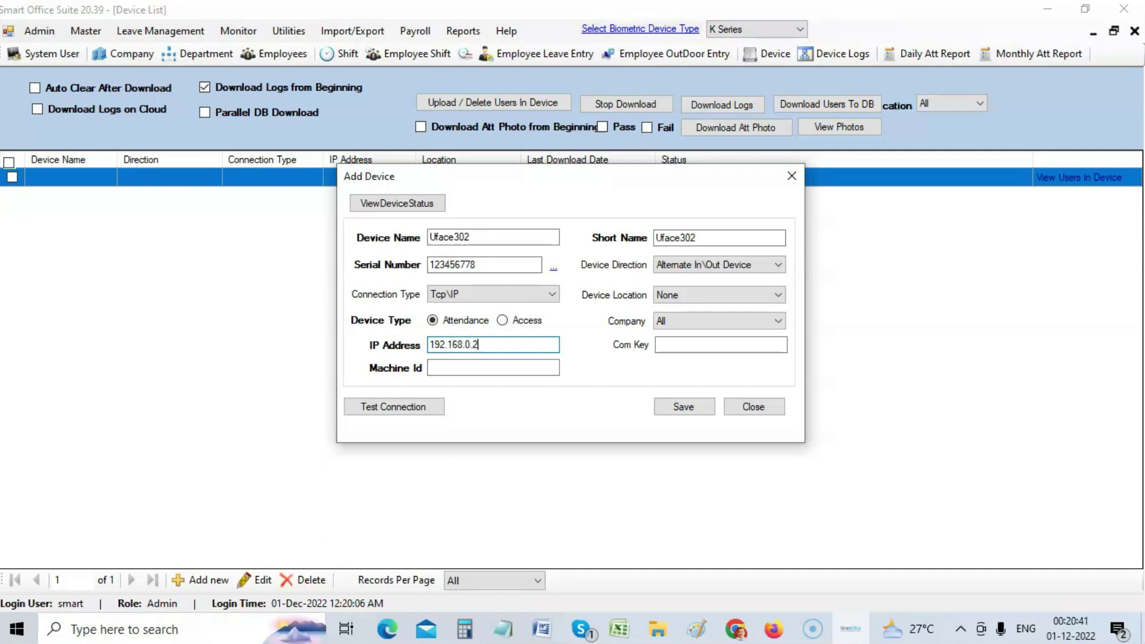
double_click(450, 347)
left_click(472, 352)
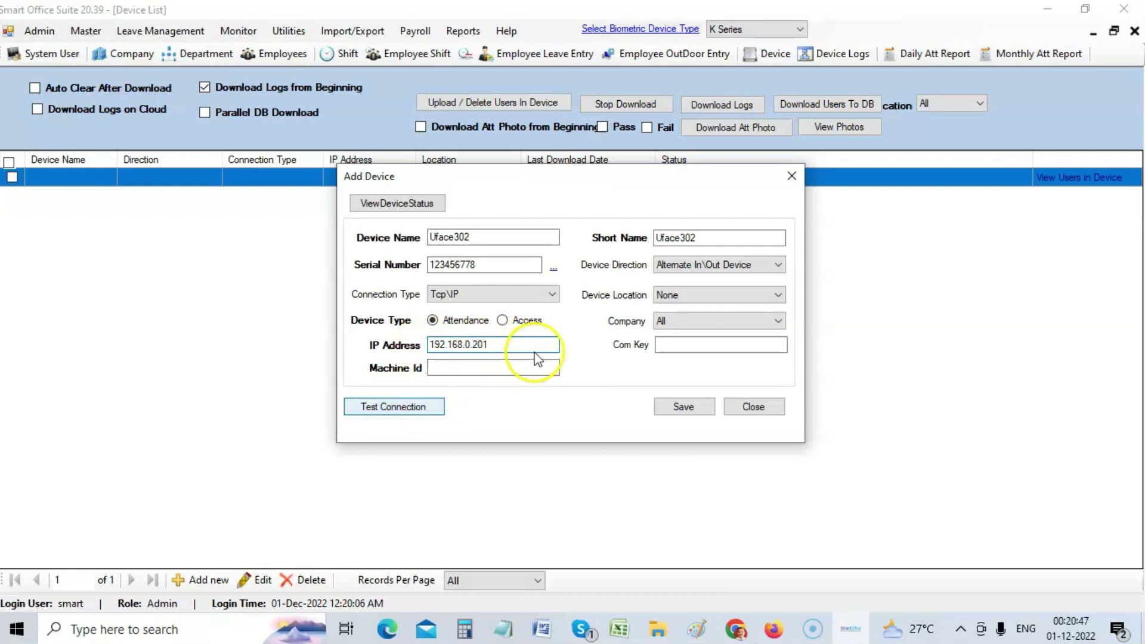
Step: Test the connection to the Uface302 device and save the device
left_click(399, 408)
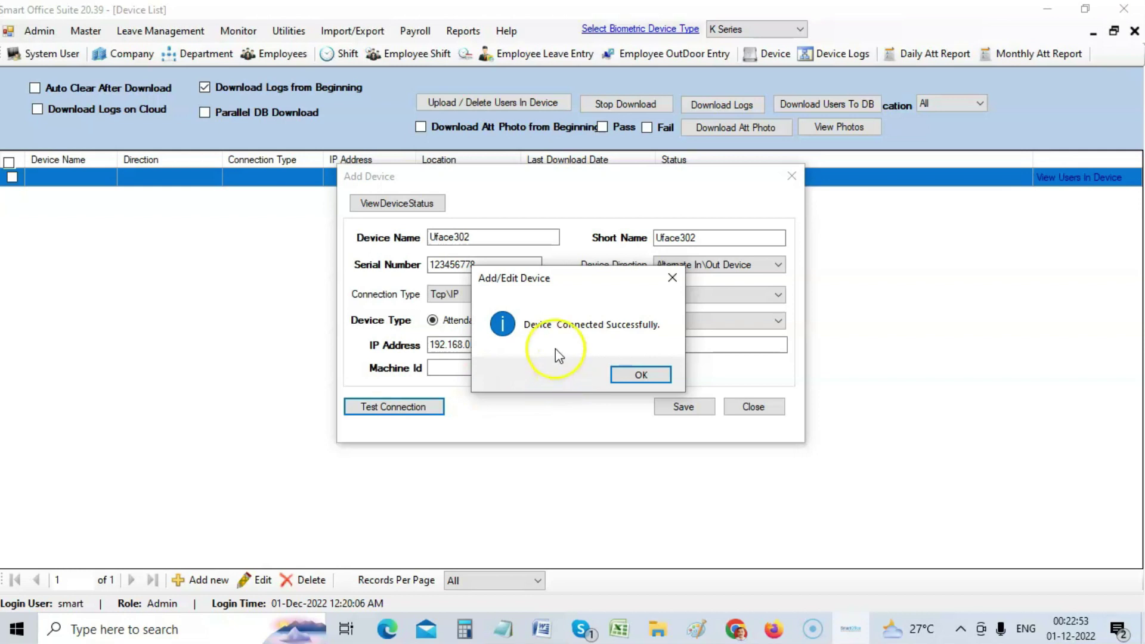
left_click(645, 377)
left_click(683, 405)
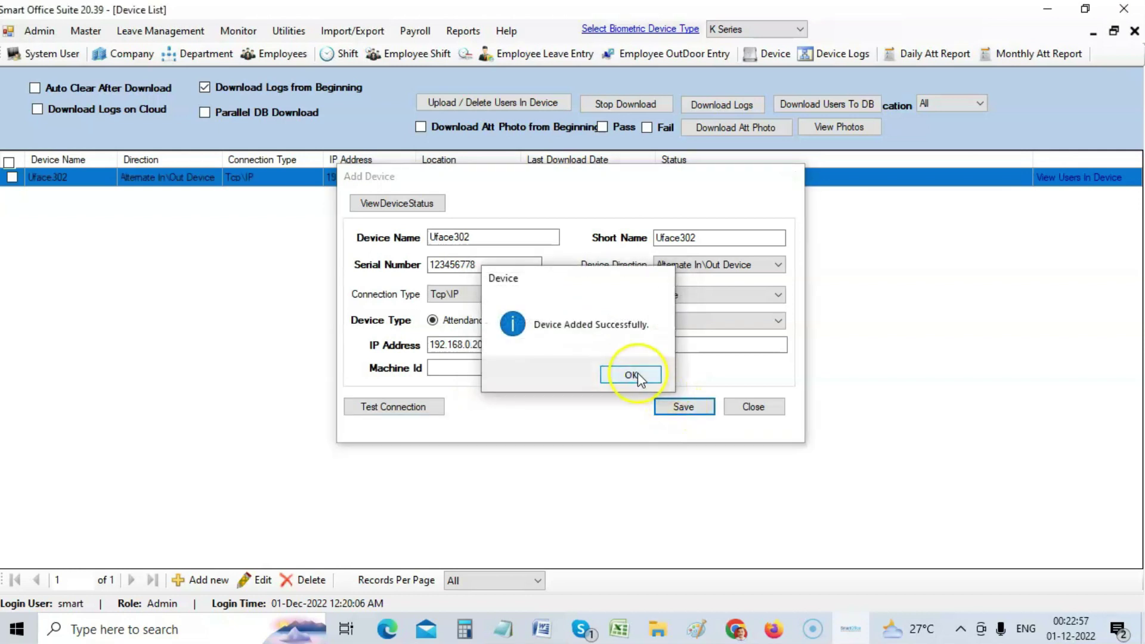
left_click(638, 374)
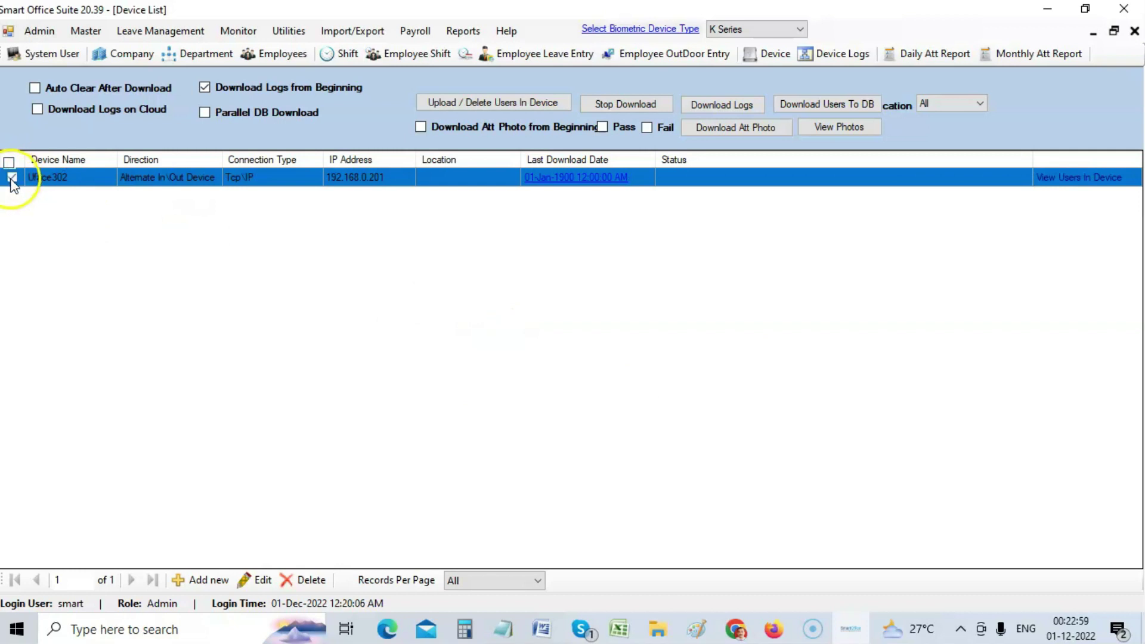
Step: Download the attendance logs from the Uface302 device from the beginning
left_click(738, 112)
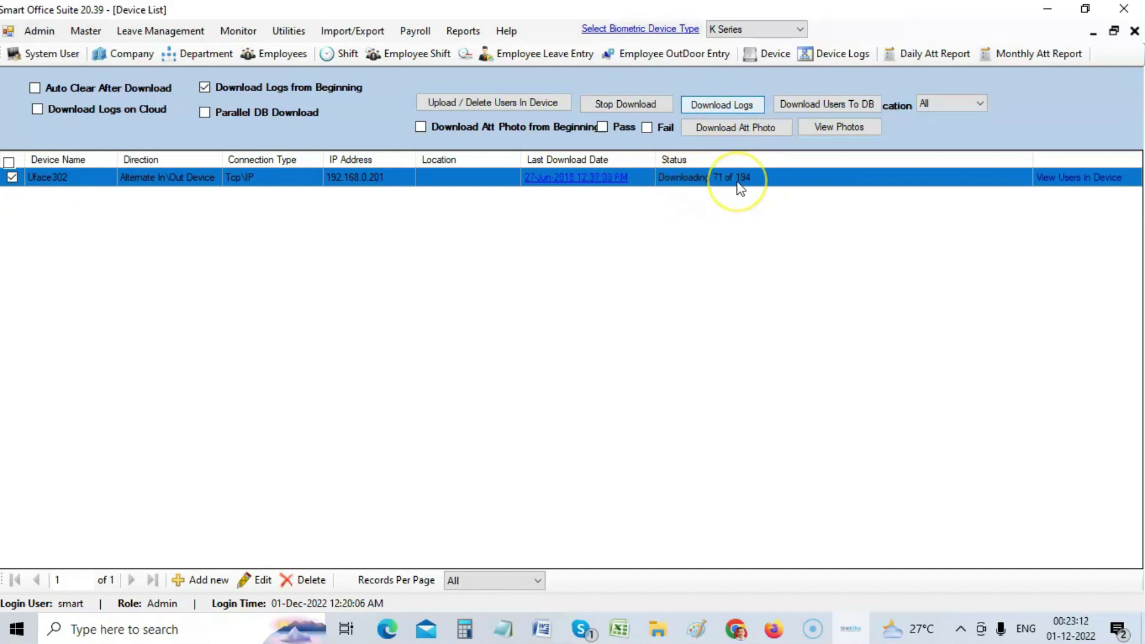
left_click(684, 194)
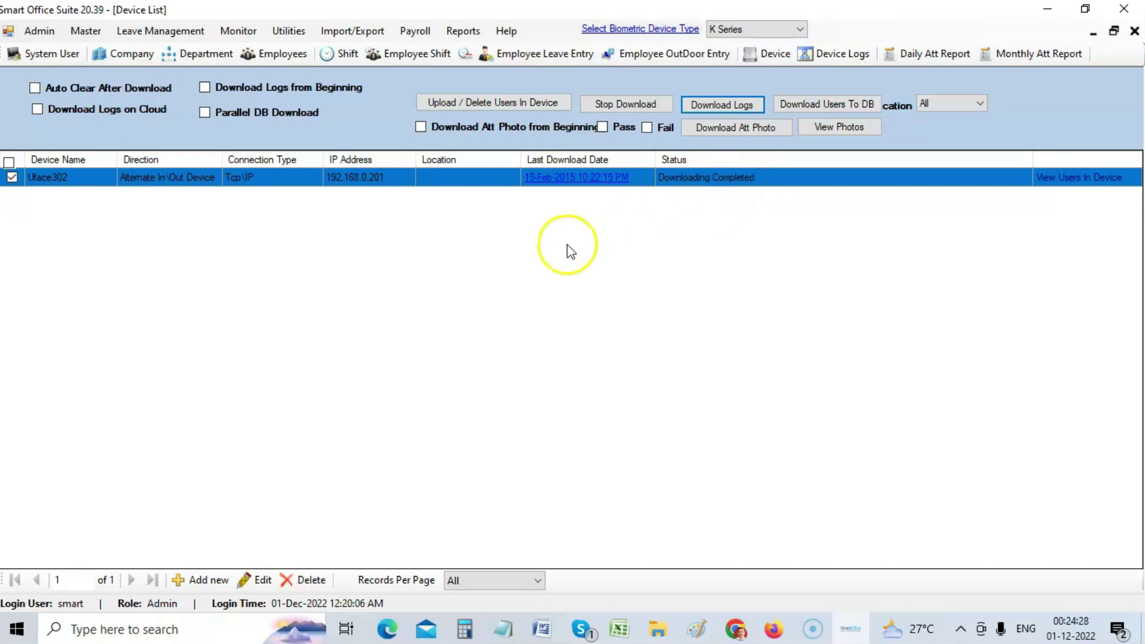
Step: Open the employee list, enter the employee's name for employee code 1, and update the record
left_click(85, 31)
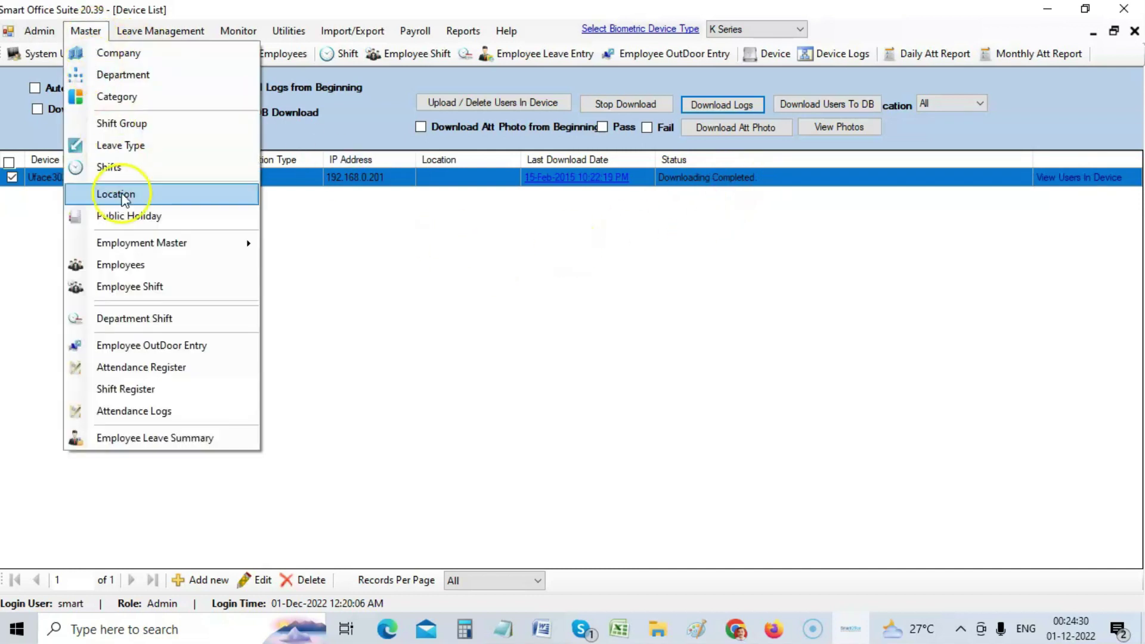
left_click(128, 264)
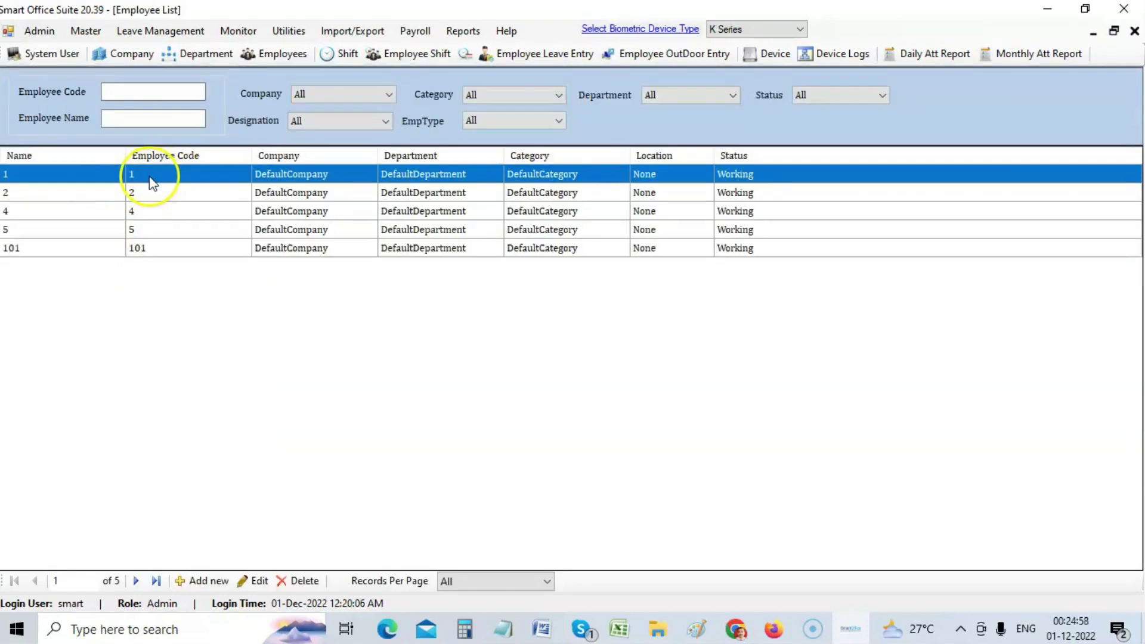
left_click_drag(150, 182, 150, 253)
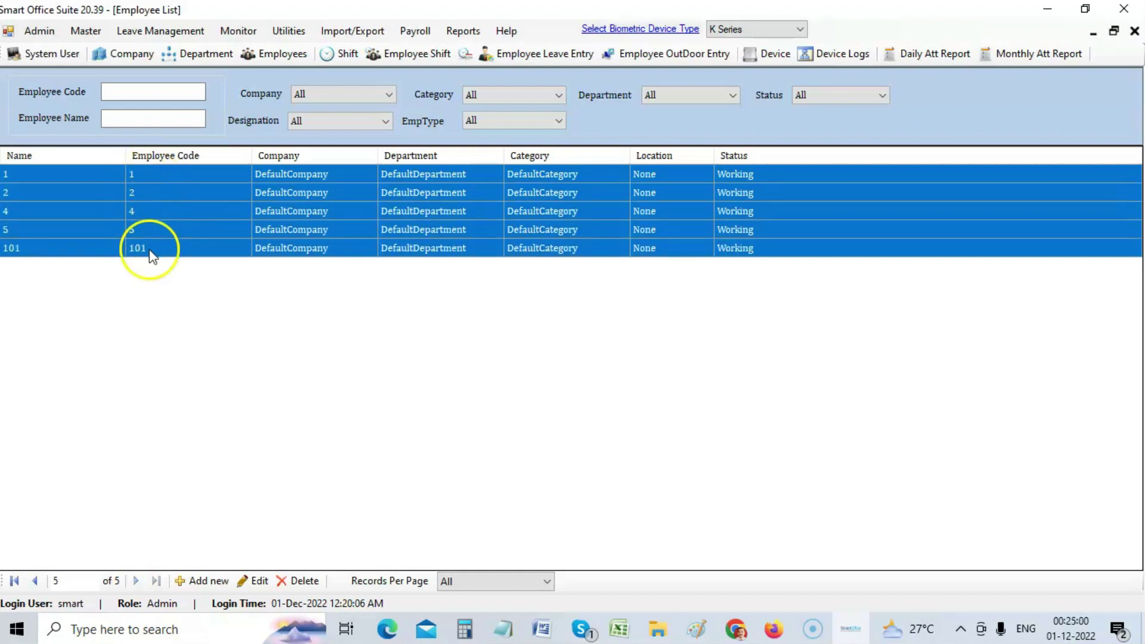
left_click(122, 183)
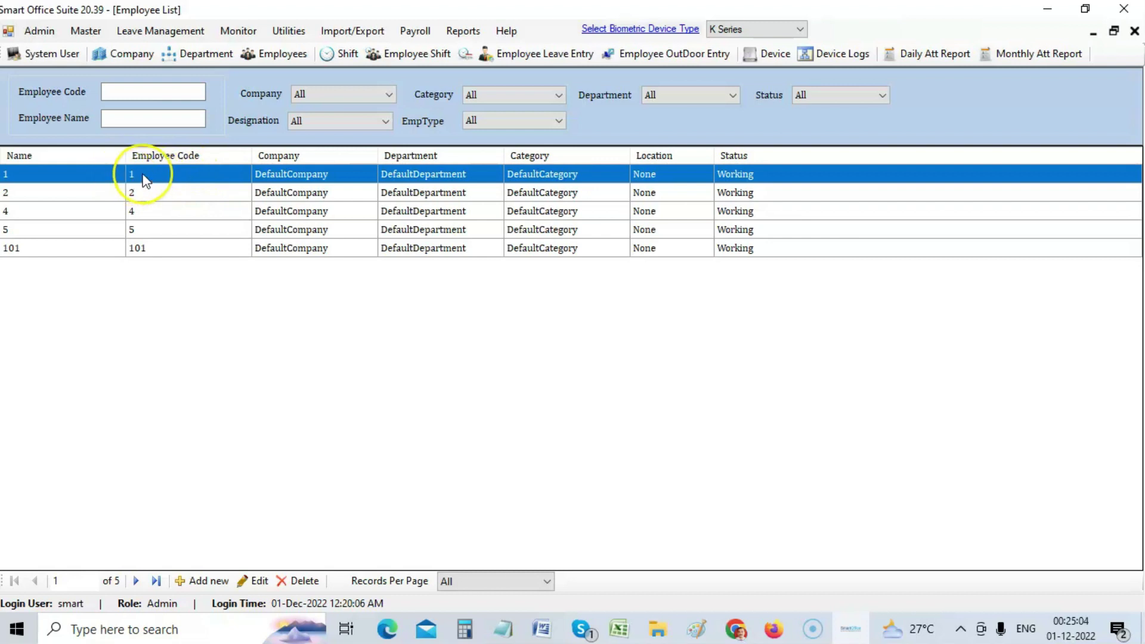
double_click(175, 181)
double_click(428, 121)
type("Vijay")
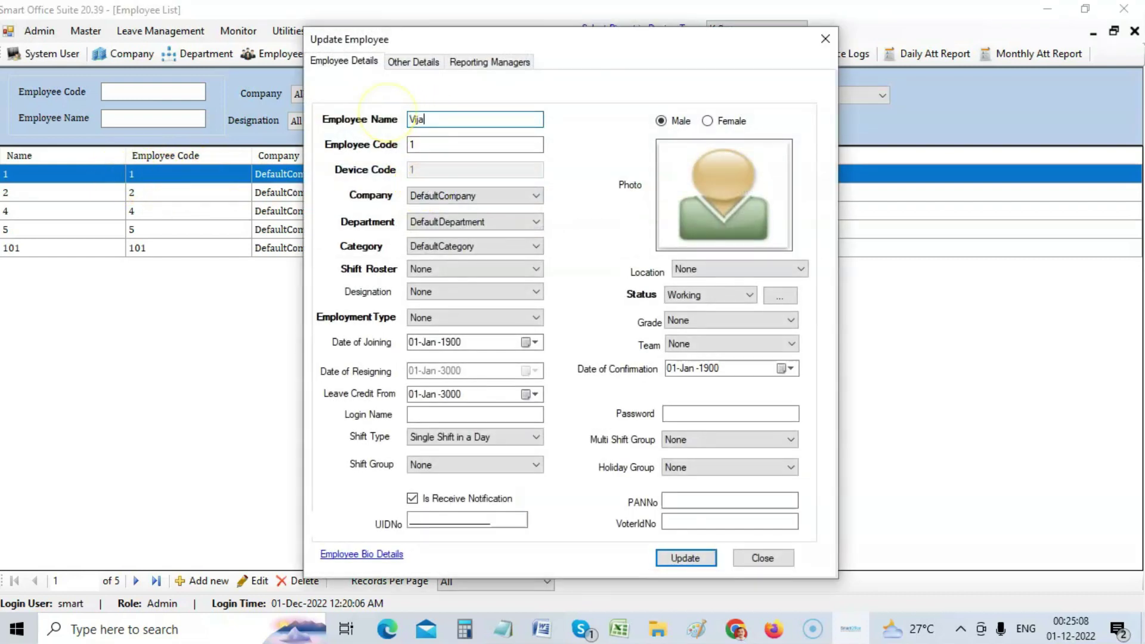
left_click(686, 558)
left_click(642, 376)
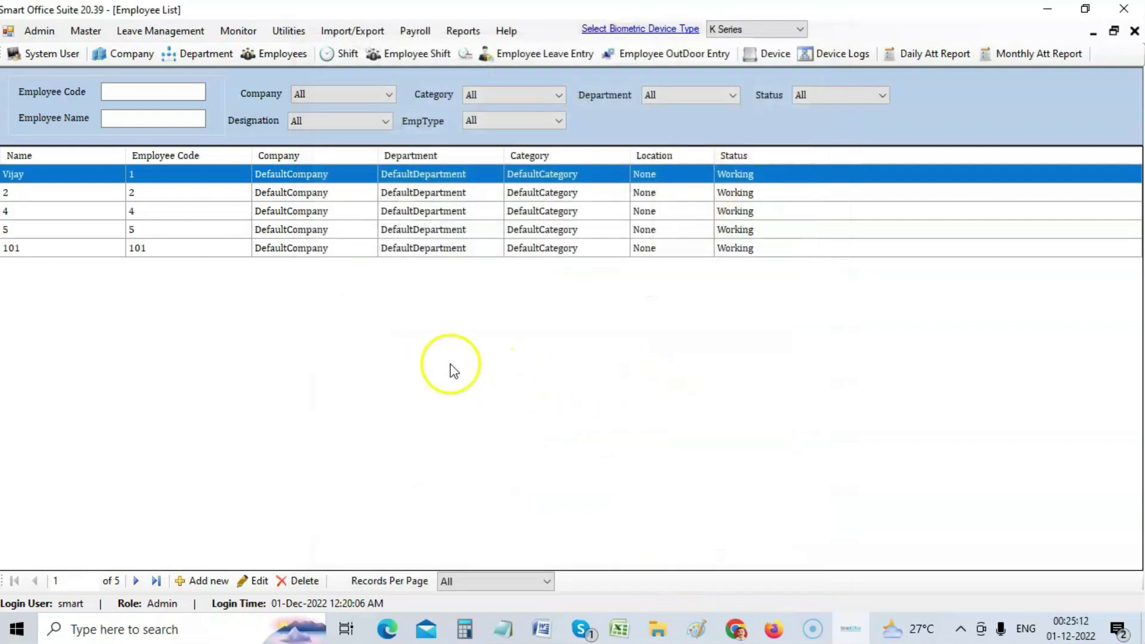
Step: Open GeneralShift from the shift list for editing and enable Punch Begin Before at 60 minutes
left_click(87, 37)
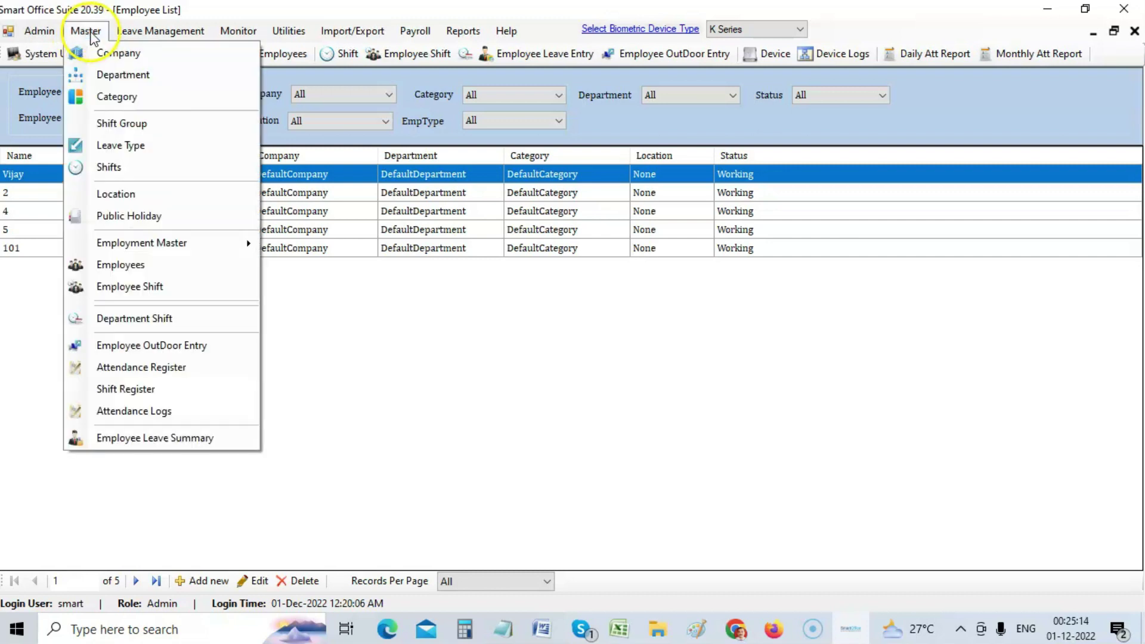
left_click(123, 173)
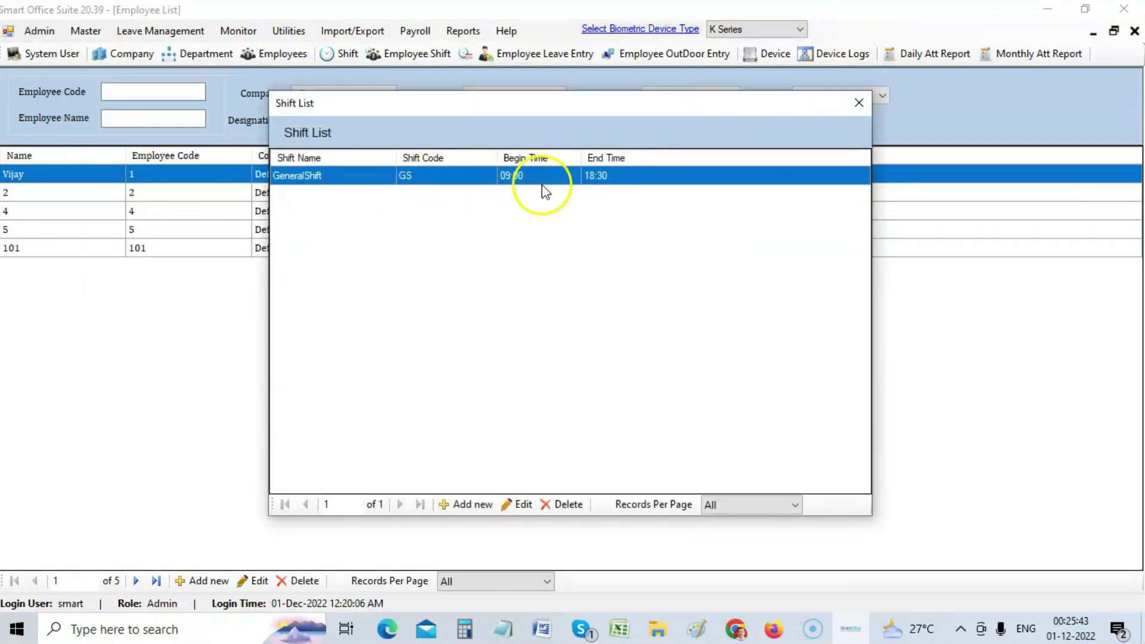
left_click(519, 504)
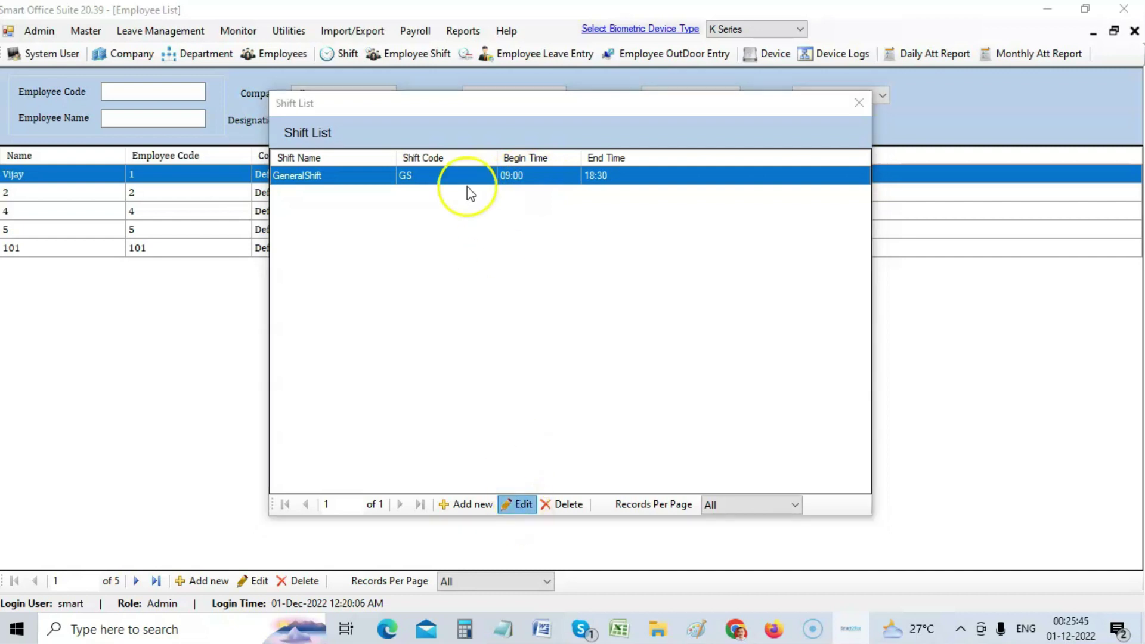
left_click(372, 115)
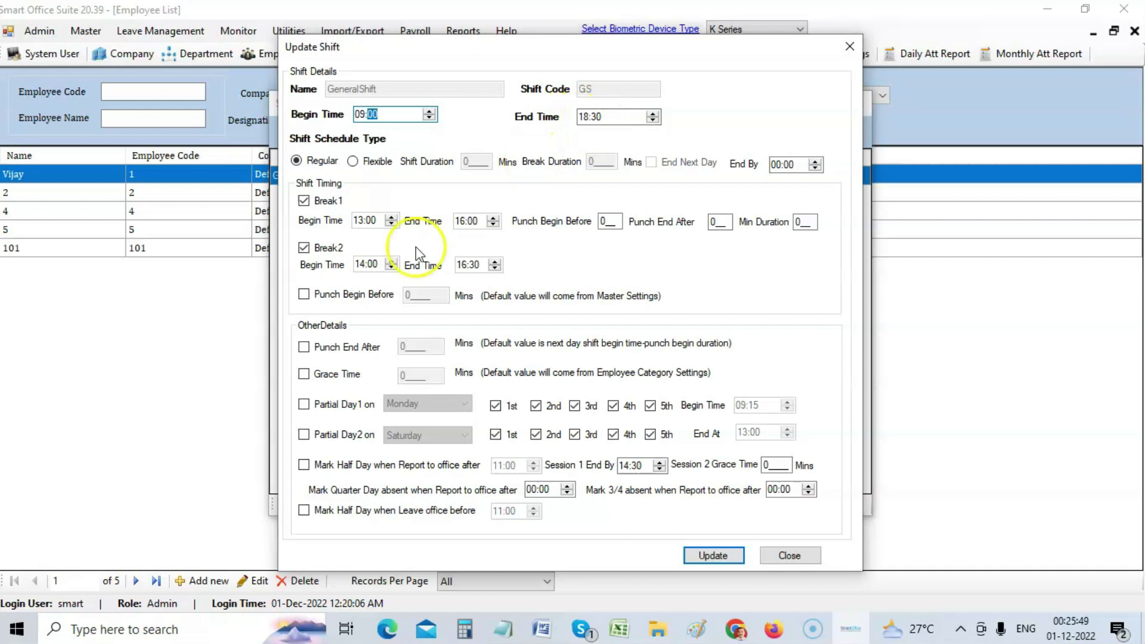
left_click(304, 294)
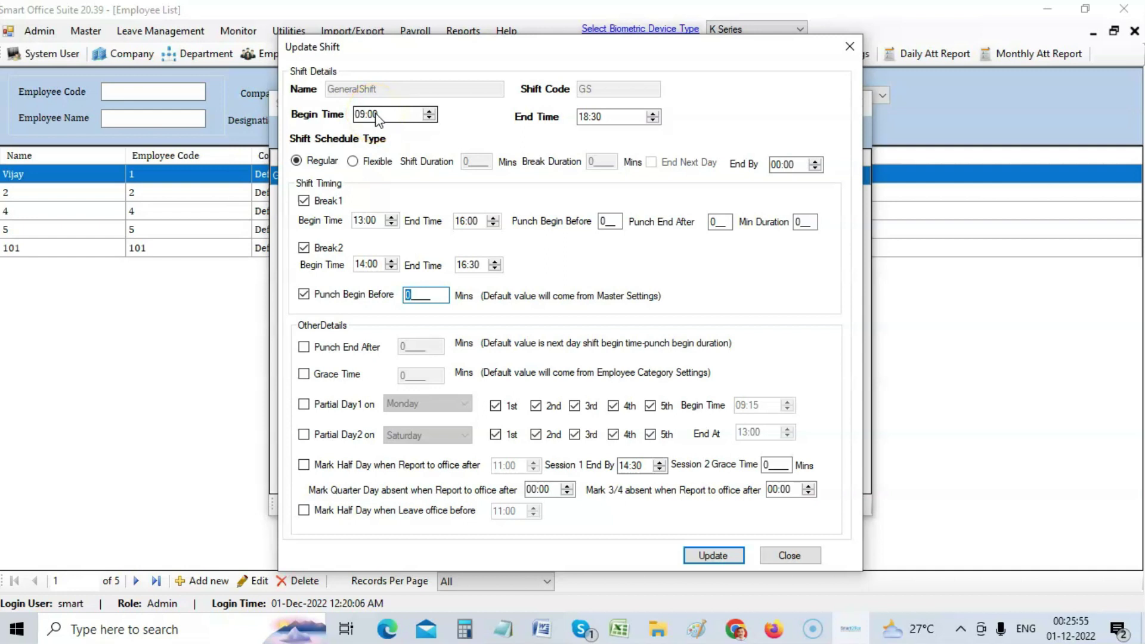
left_click(417, 295)
left_click_drag(417, 295, 405, 294)
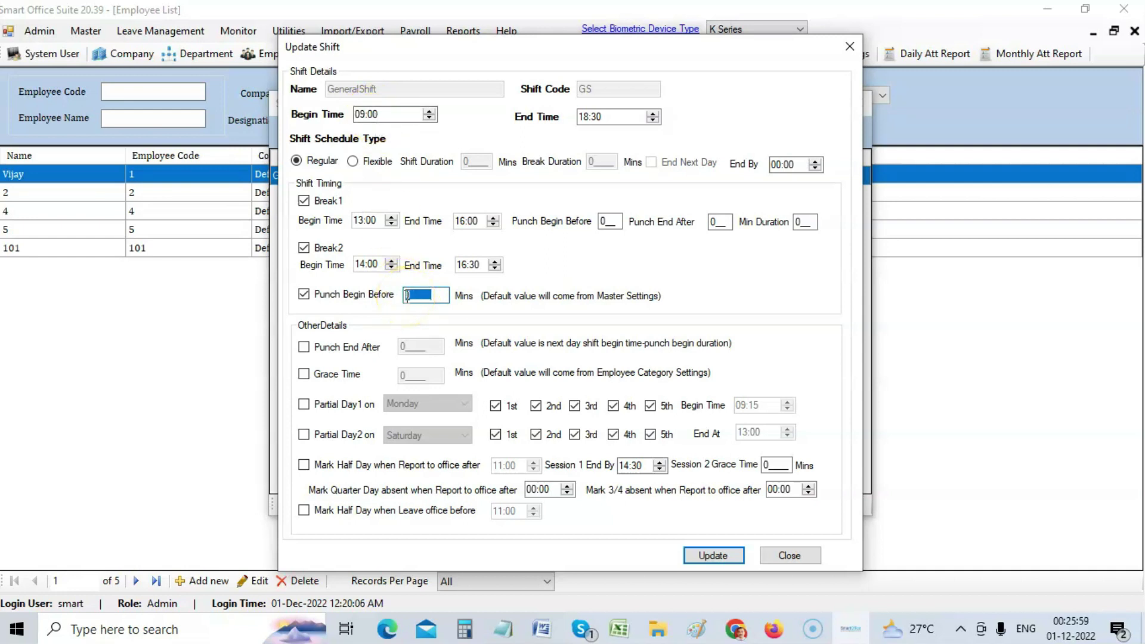
type("60___")
Step: Enable Punch End After for GeneralShift and set it to 240 minutes
left_click(304, 347)
left_click(610, 118)
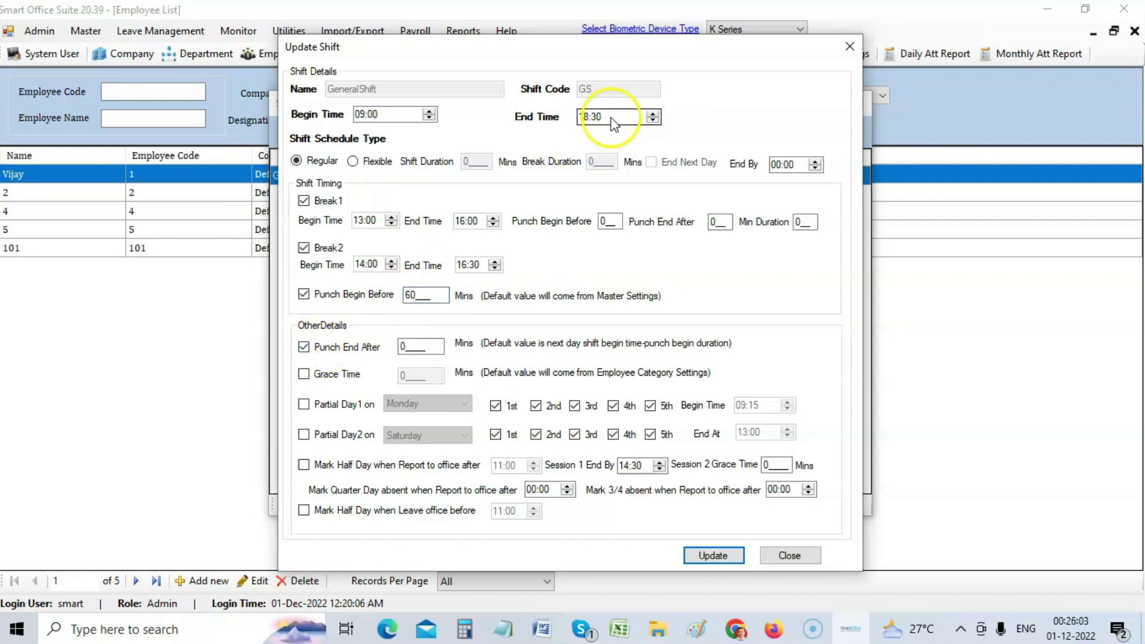
left_click(420, 348)
mouse_move(420, 347)
left_mouse_down()
mouse_move(383, 351)
mouse_move(398, 353)
left_mouse_up()
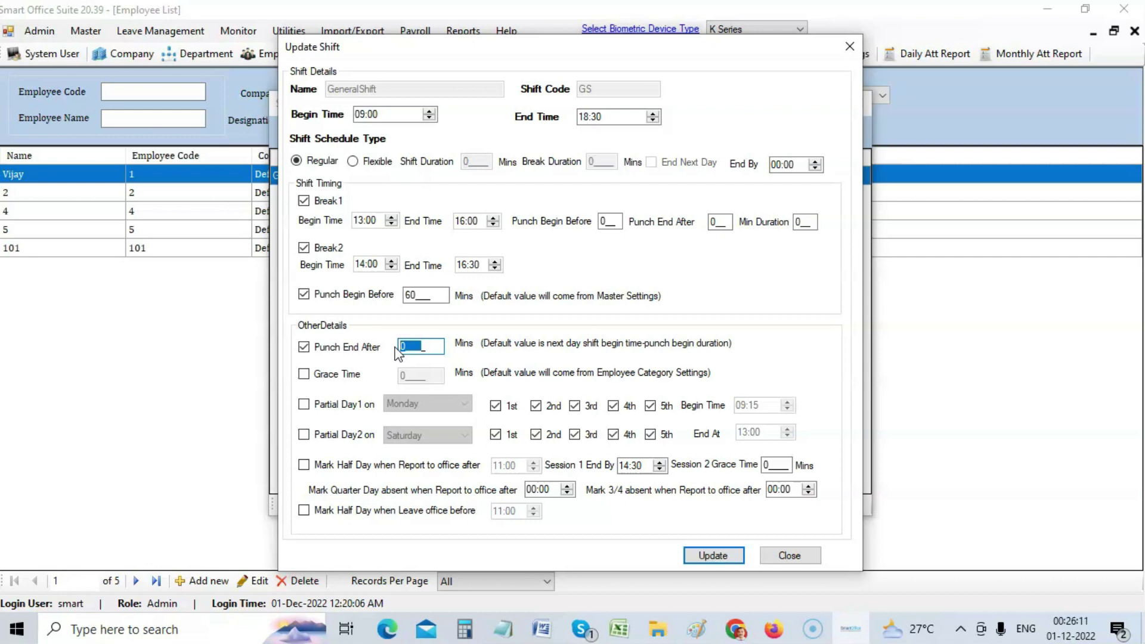
left_click_drag(398, 353, 411, 355)
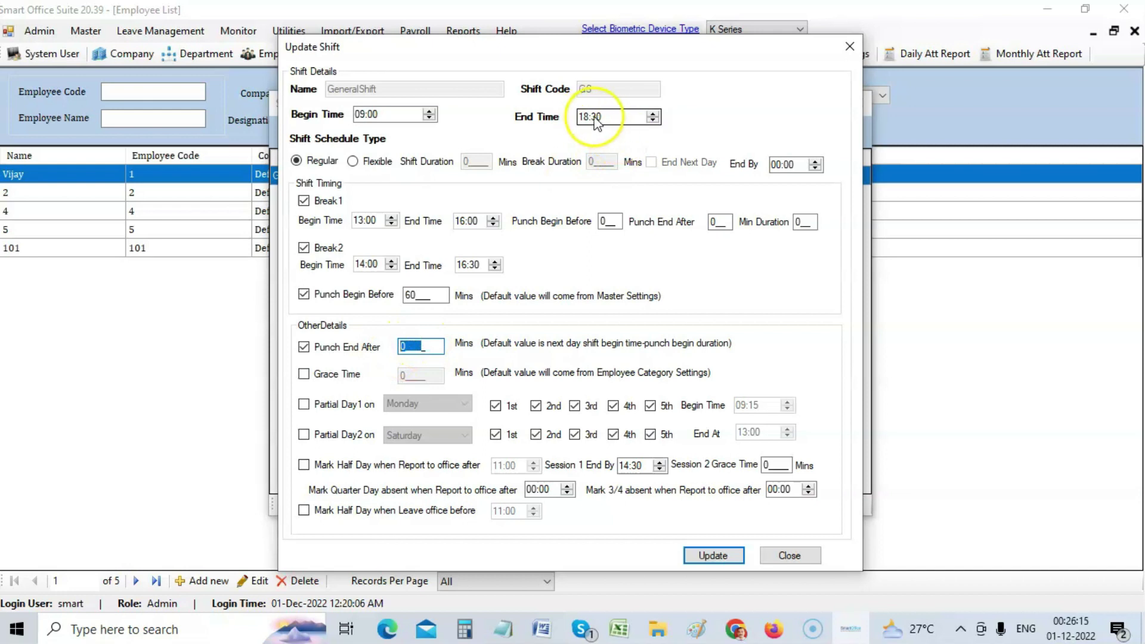
type("240")
Step: Enable Grace Time for GeneralShift, set it to 10 minutes, and update the shift
left_click(303, 374)
left_click(410, 376)
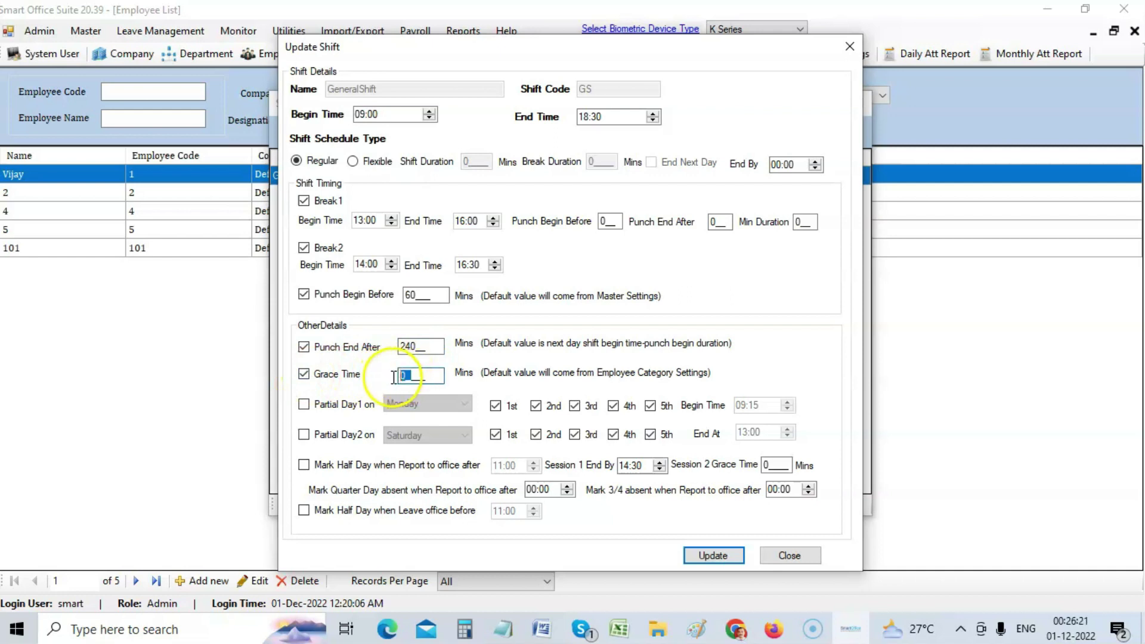
left_click(387, 116)
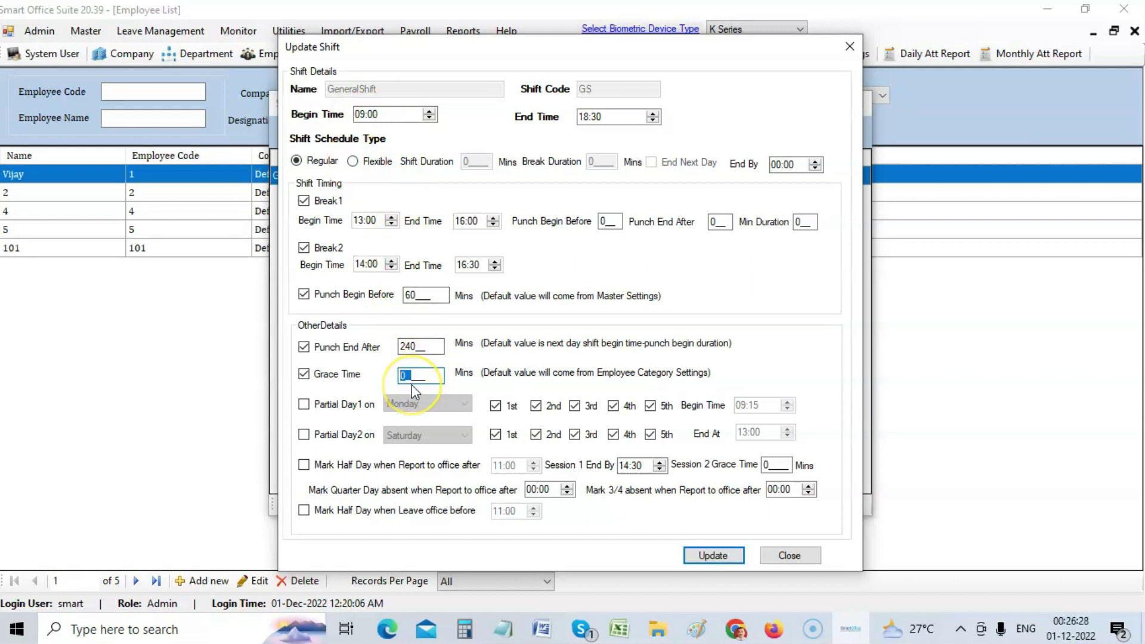
left_click(465, 377)
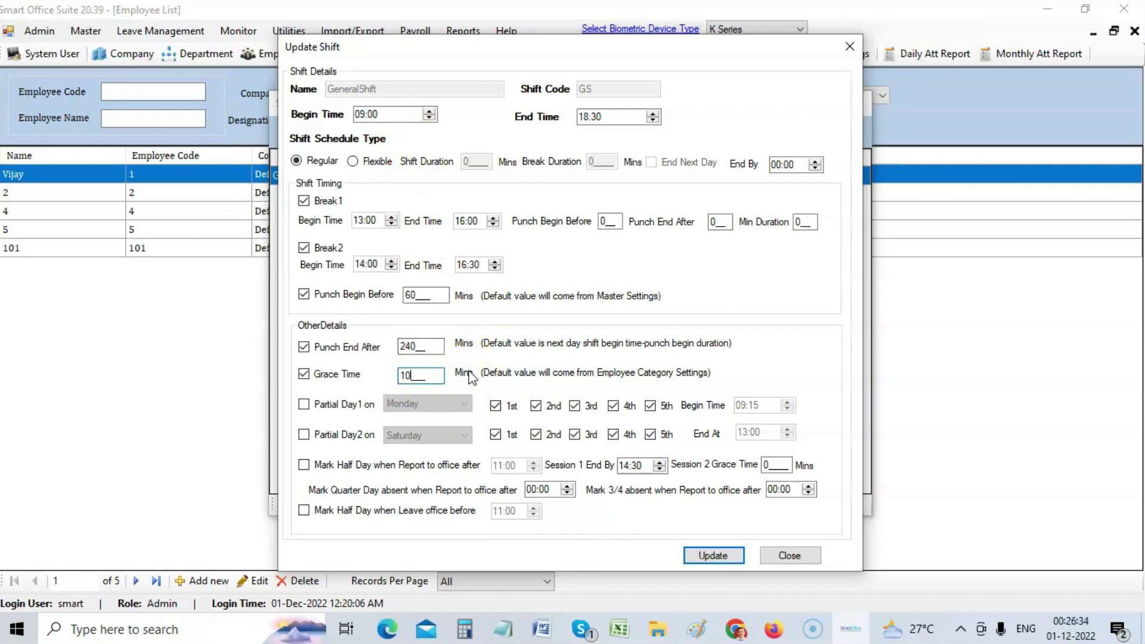
left_click(721, 560)
left_click(629, 374)
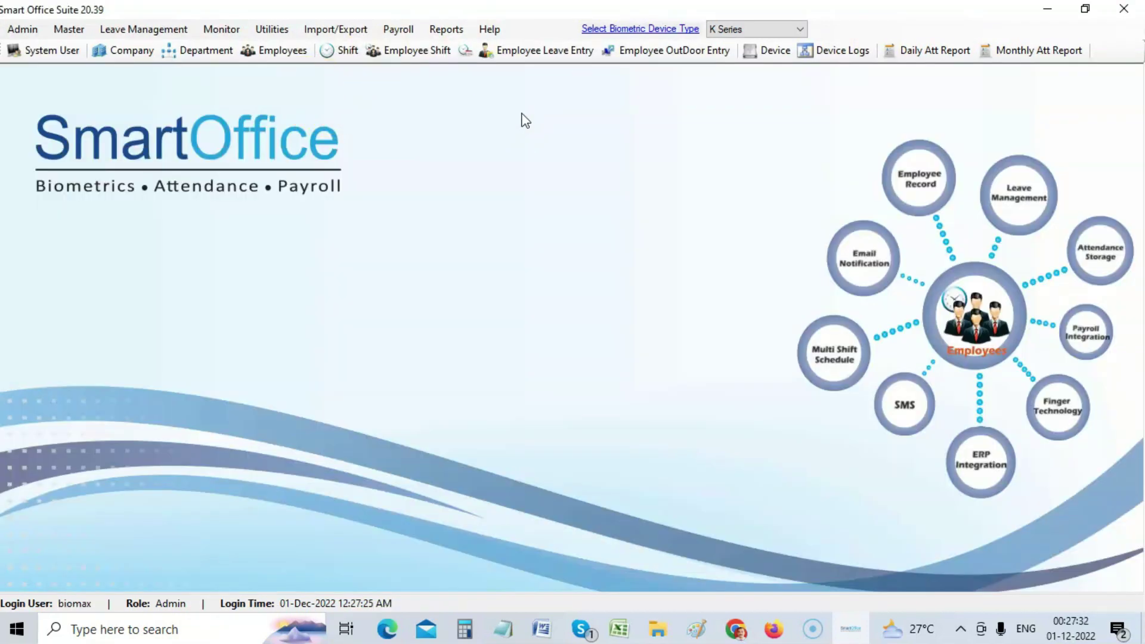
Step: View the software's version and licence details, including the licence key entry form, without entering a key
left_click(490, 29)
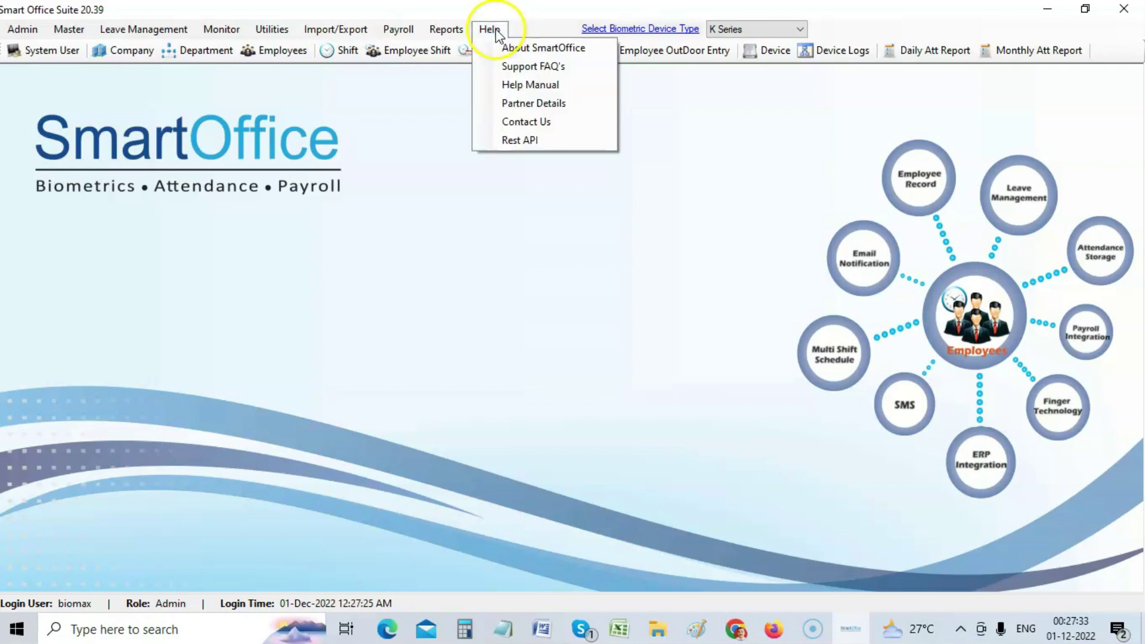
left_click(546, 48)
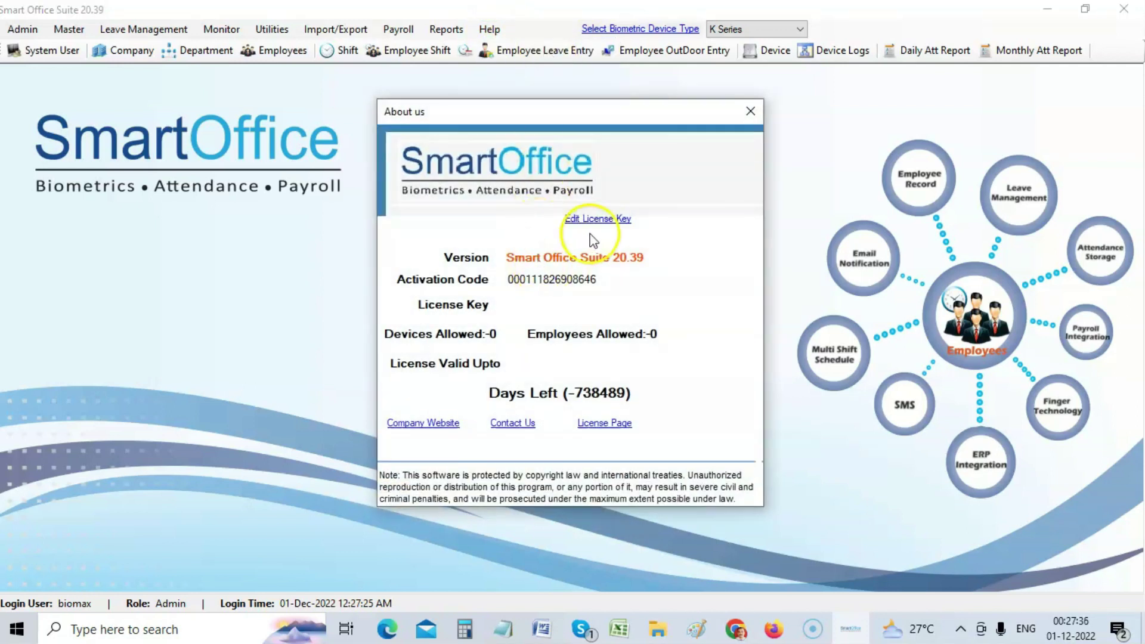
left_click(594, 220)
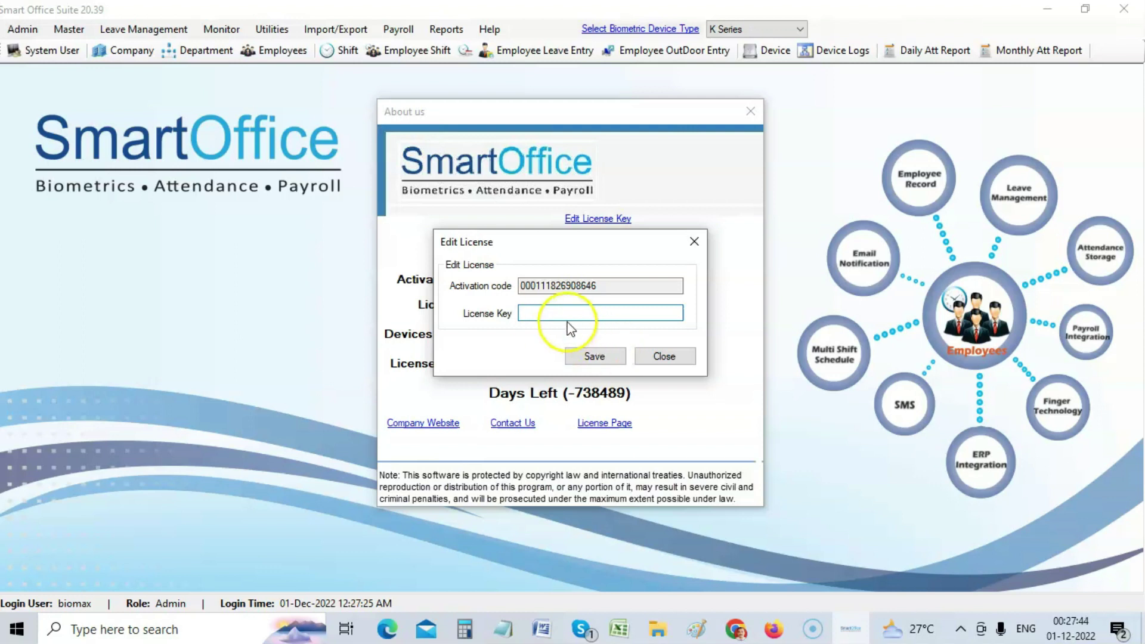
left_click(667, 357)
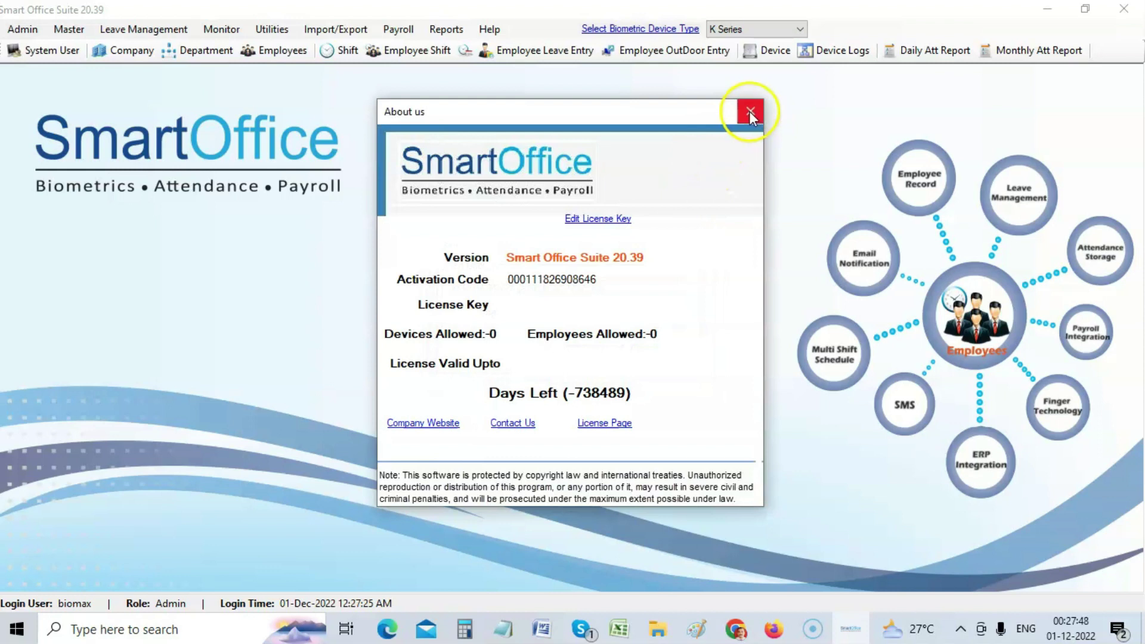
left_click(749, 112)
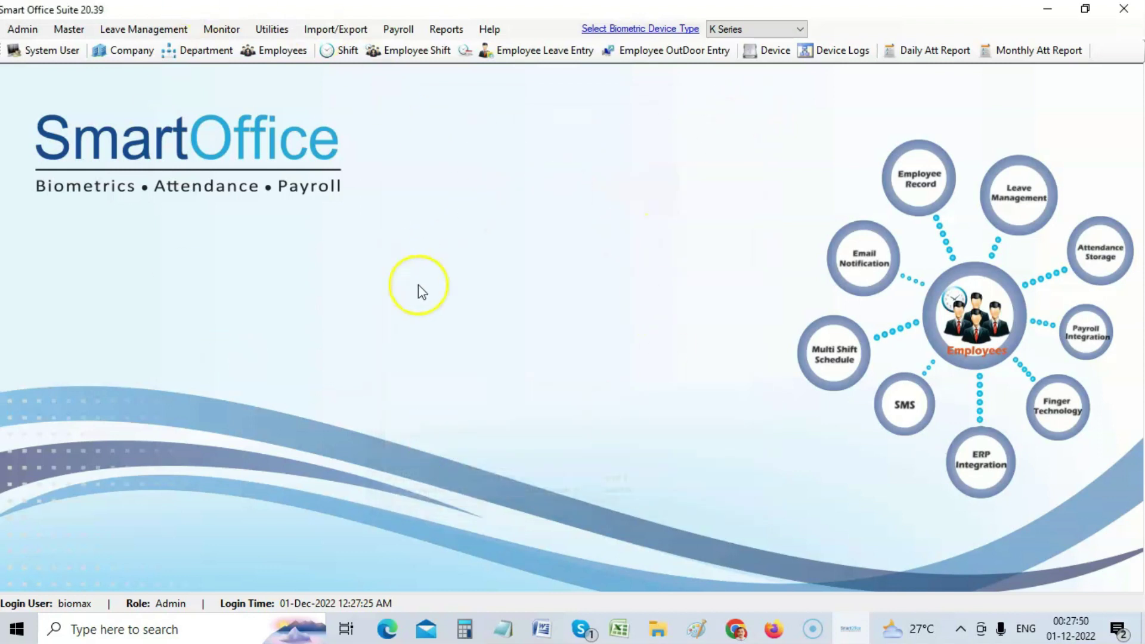